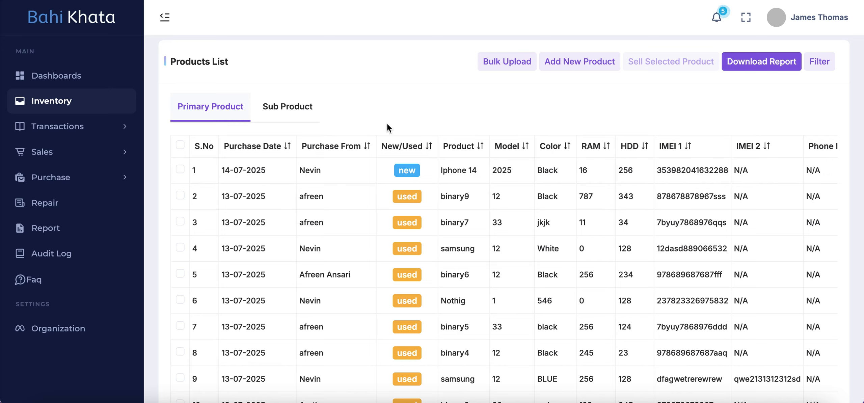
- View the sub product list and return to the primary product list
click(298, 108)
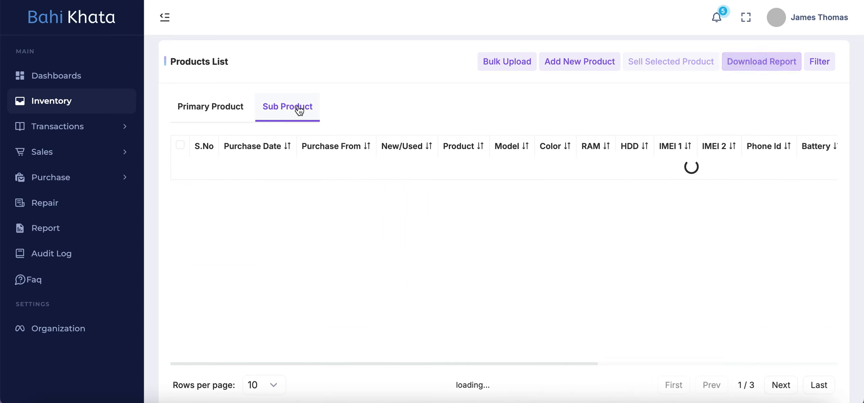
click(240, 111)
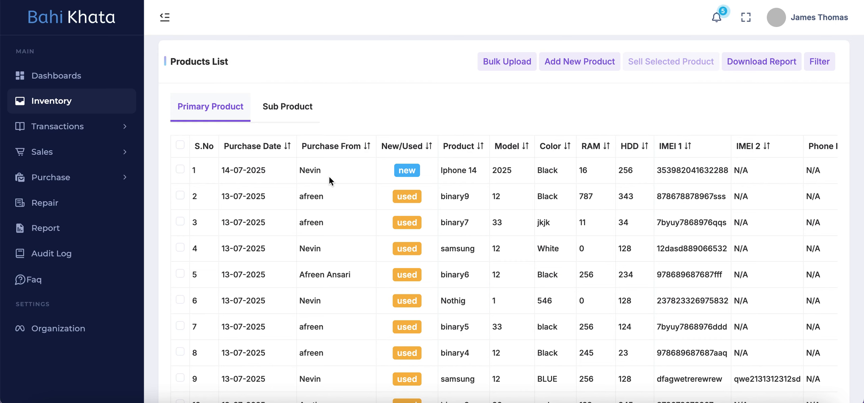
- Examine every column of the primary product table, from purchase date through IMEI, battery and balance to purchase amount and action
scroll(330, 177, down, 2)
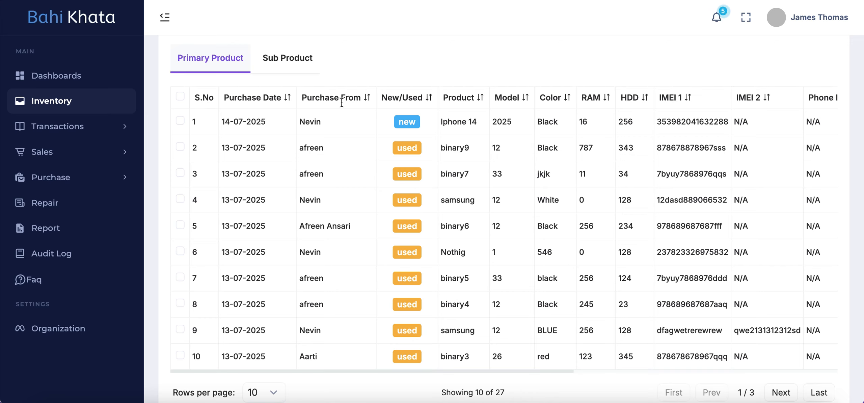
scroll(349, 123, right, 3)
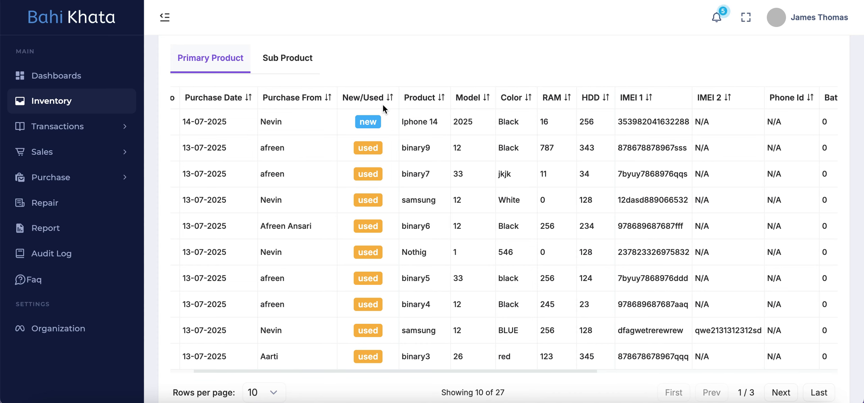
scroll(383, 104, right, 2)
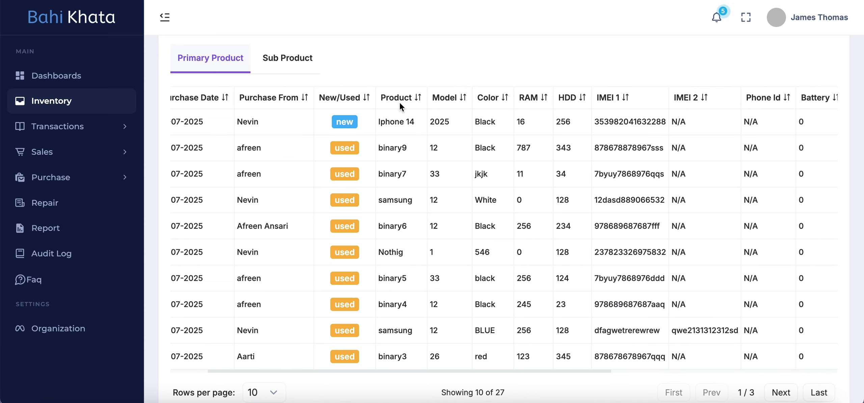
scroll(399, 121, right, 3)
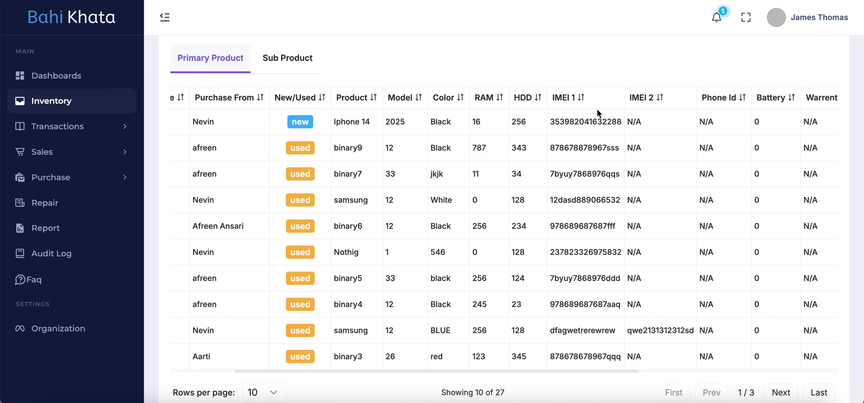
scroll(597, 110, right, 5)
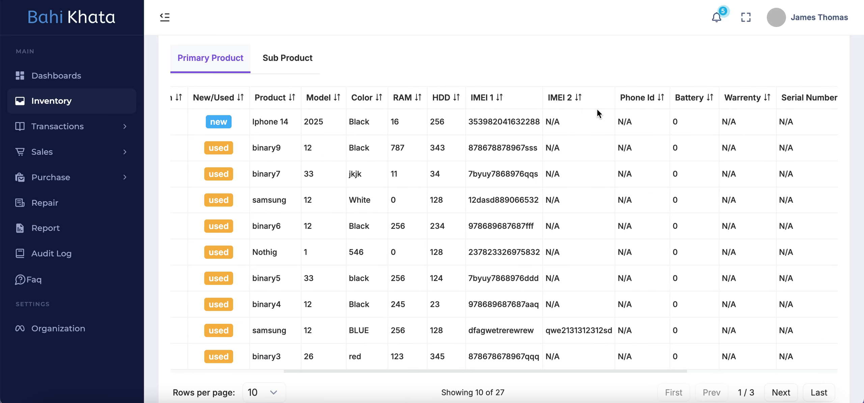
scroll(594, 115, right, 4)
scroll(528, 124, right, 3)
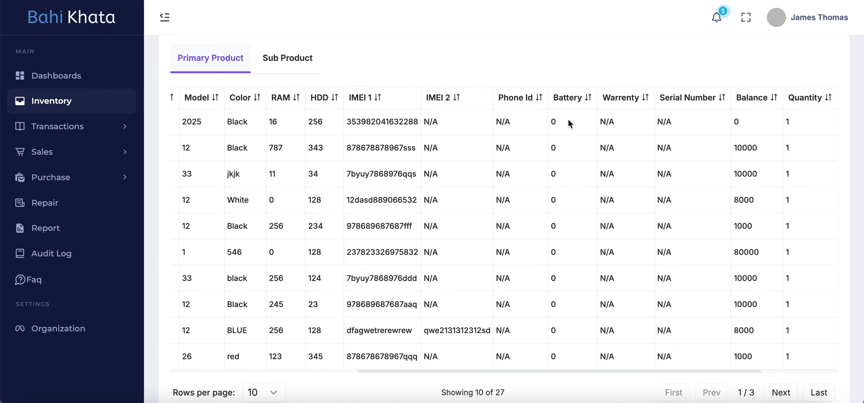
scroll(604, 121, right, 7)
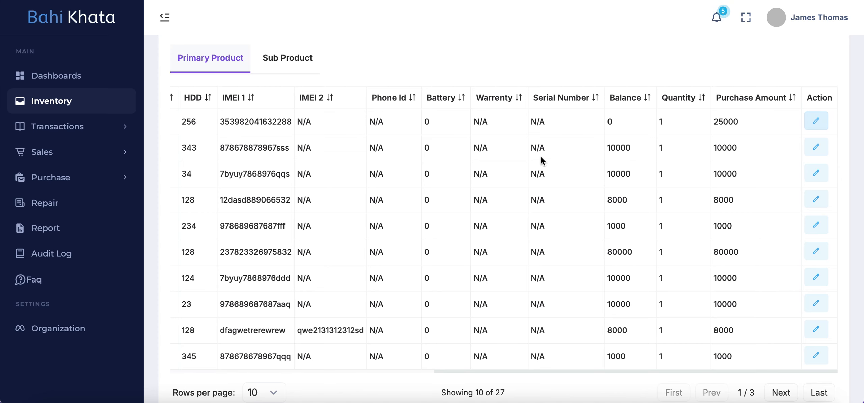
scroll(541, 156, left, 15)
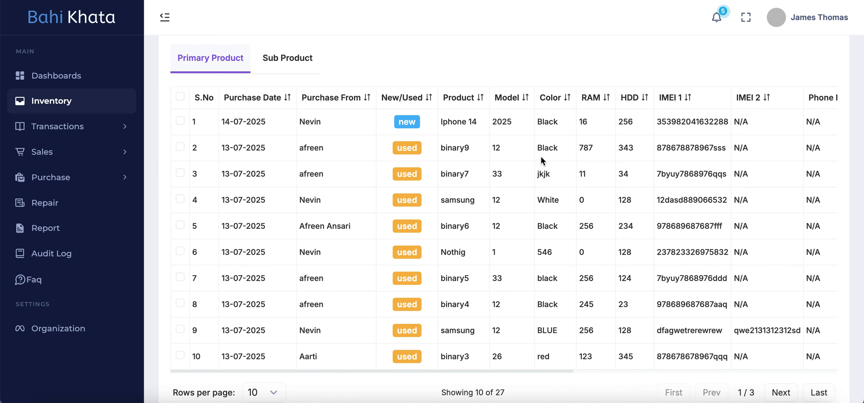
scroll(540, 156, up, 3)
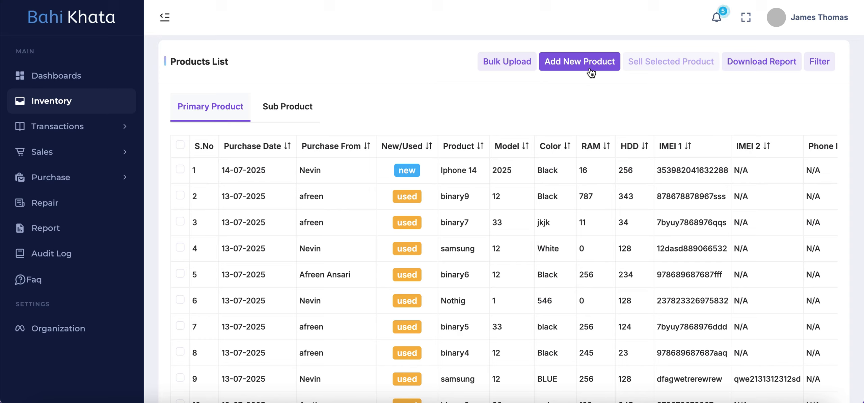
- Try selecting the Iphone 14 and binary9 rows for sale, and clear the selection again
click(181, 170)
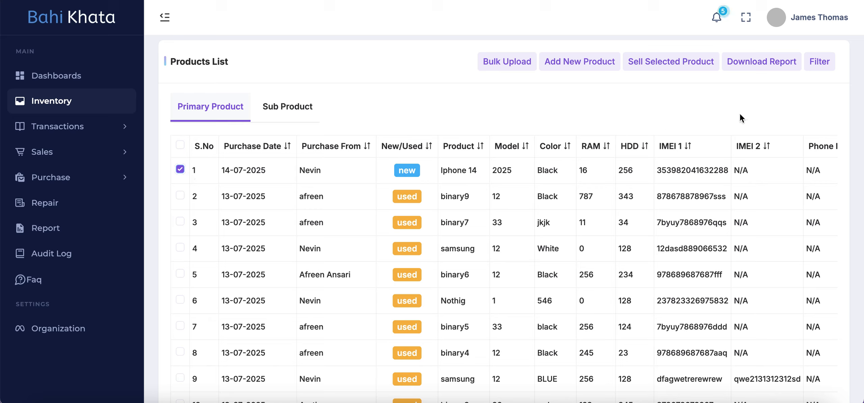
click(664, 66)
click(180, 197)
click(180, 197)
click(181, 170)
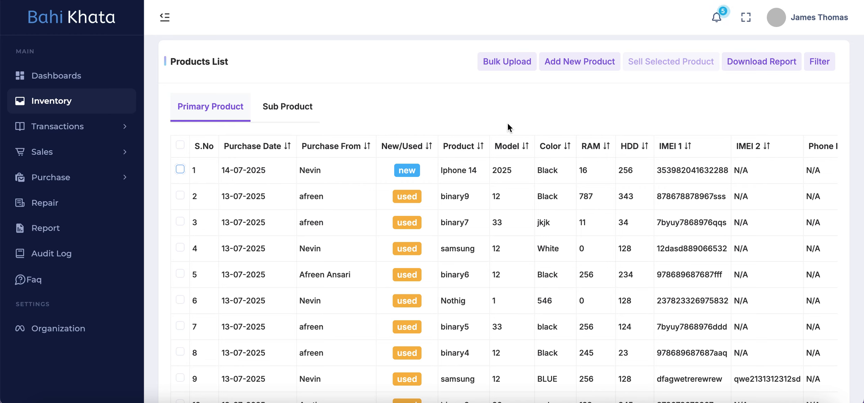
- Look at the product filter options for customer name, customer phone and type, and close the filter without applying any
click(819, 61)
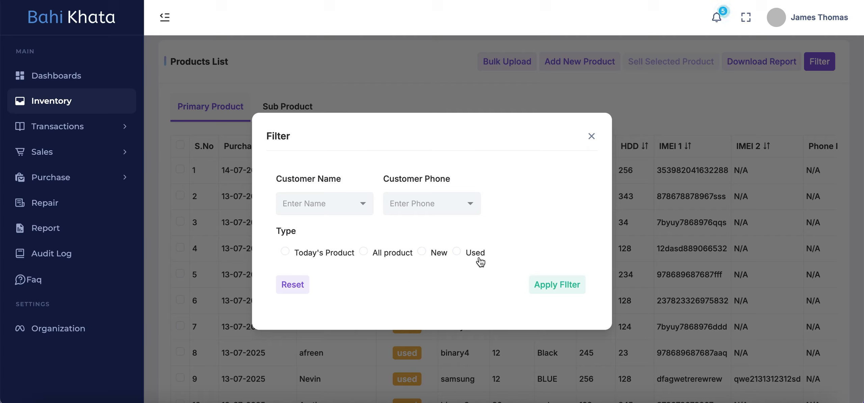
click(595, 137)
- Set the product list to show 50 rows per page
scroll(486, 313, down, 2)
scroll(486, 314, down, 1)
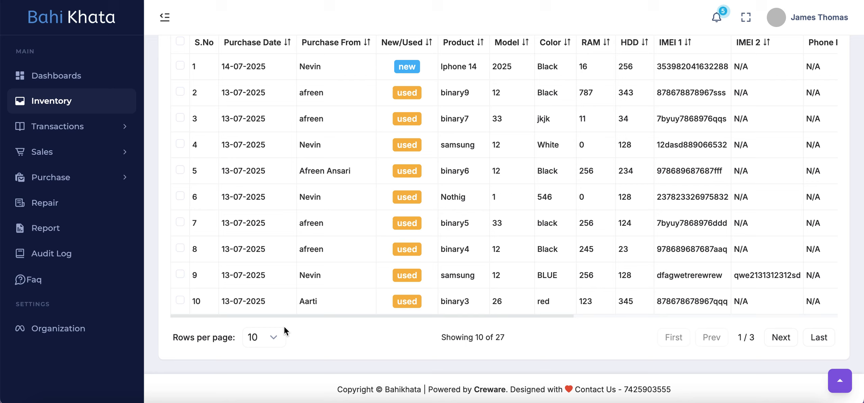
click(271, 339)
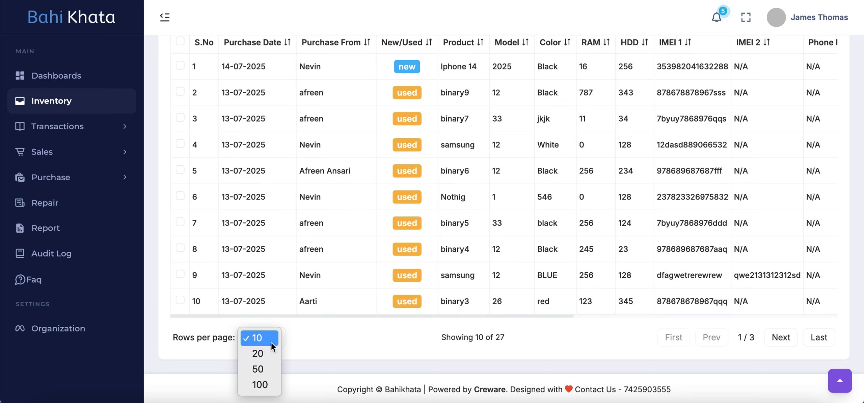
click(260, 369)
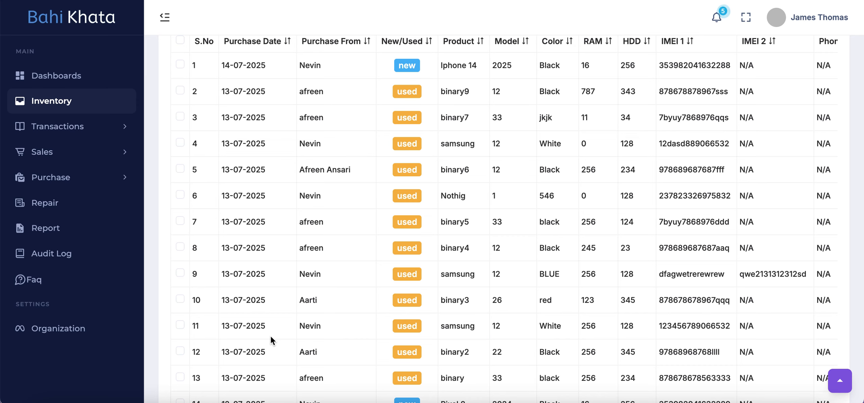
- Set the product list back to 10 rows per page and return to its beginning
scroll(271, 337, down, 10)
click(276, 338)
click(277, 337)
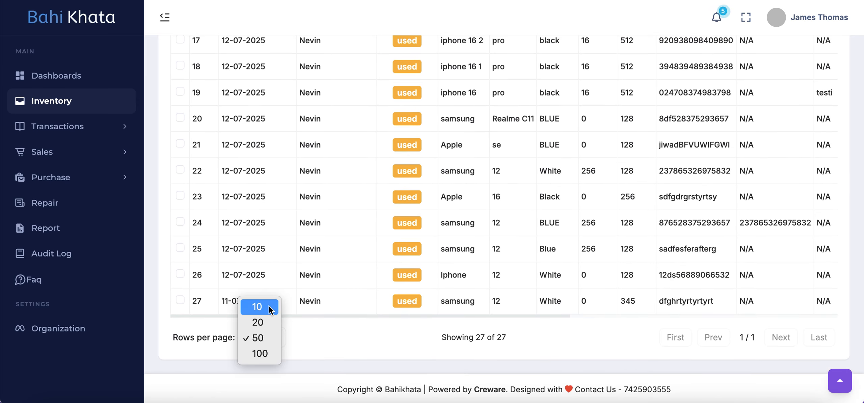
scroll(359, 258, down, 5)
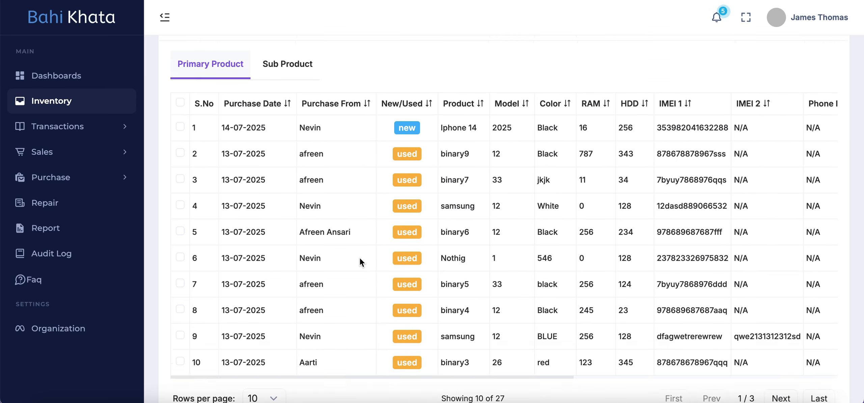
scroll(360, 258, up, 5)
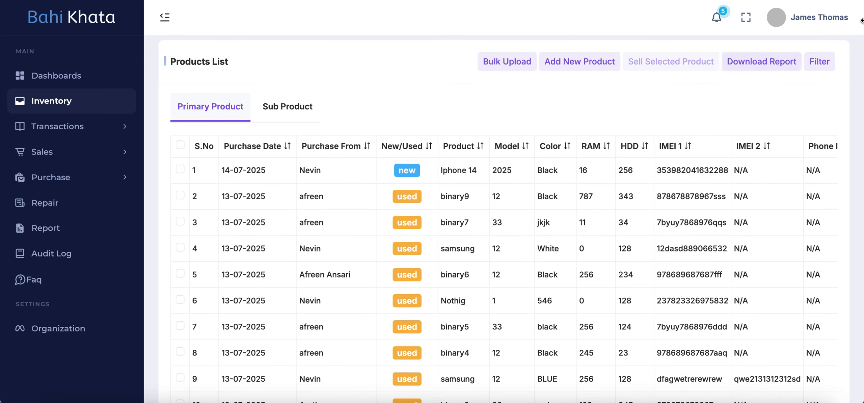
- Download the inventory report for the primary products and open the spreadsheet
click(761, 63)
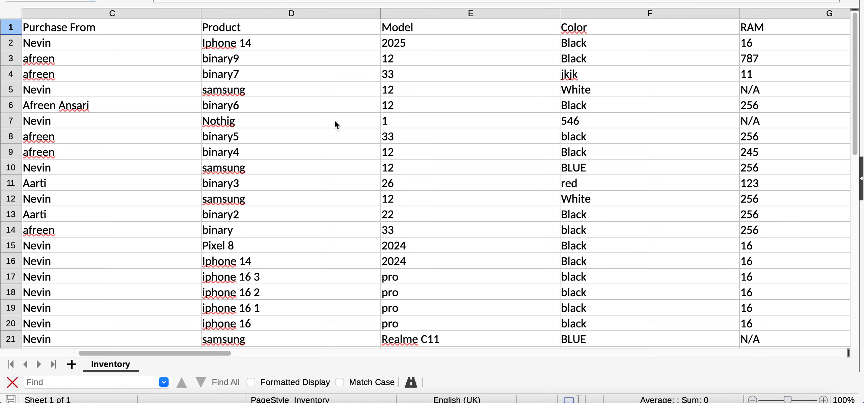
- Examine the columns and rows of the downloaded Inventory sheet, including purchase details, specifications, IMEI numbers, condition and balances
click(73, 95)
scroll(308, 117, right, 3)
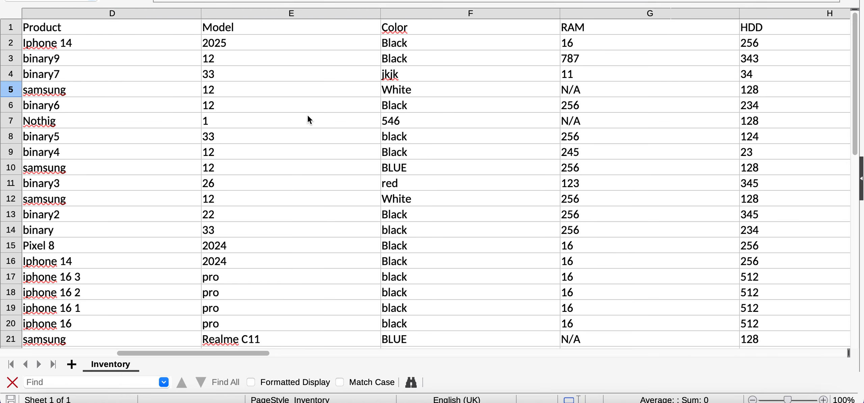
scroll(308, 117, right, 3)
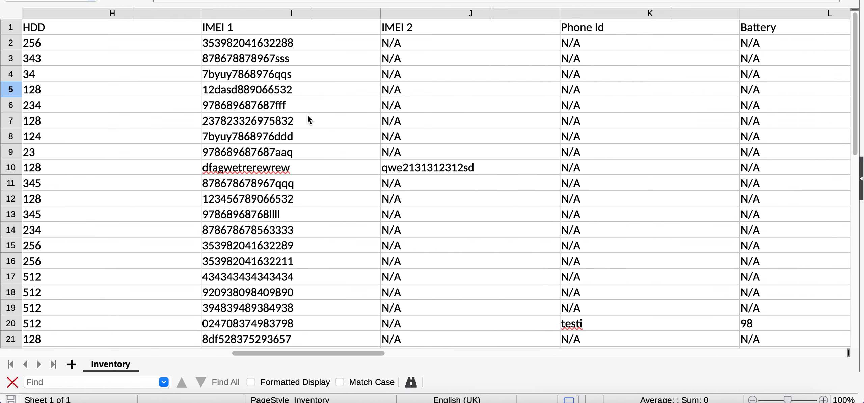
scroll(308, 117, right, 2)
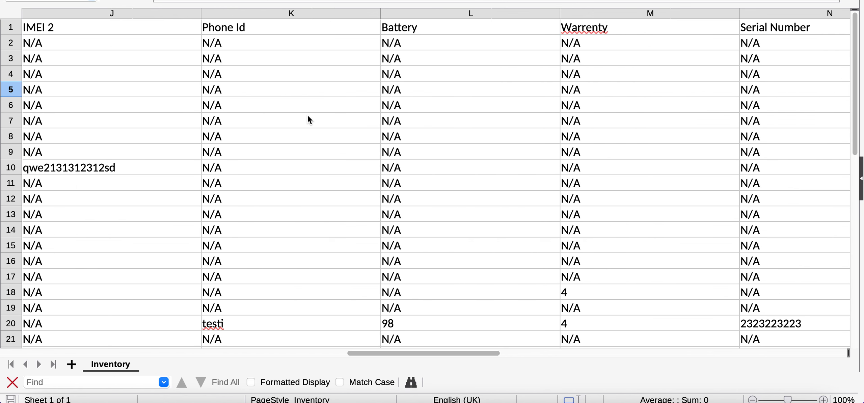
scroll(310, 119, right, 1)
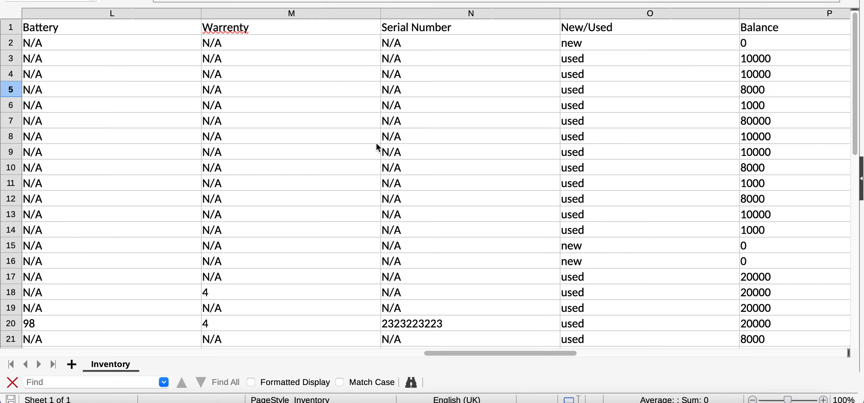
scroll(372, 158, down, 1)
scroll(373, 157, right, 3)
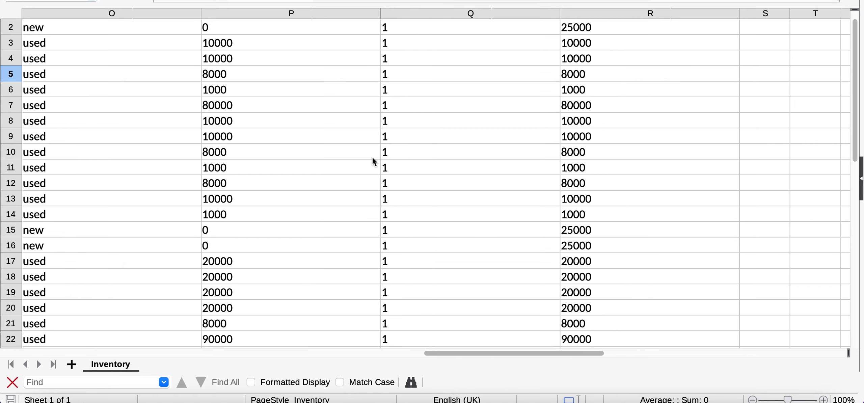
scroll(372, 157, down, 1)
scroll(373, 157, left, 5)
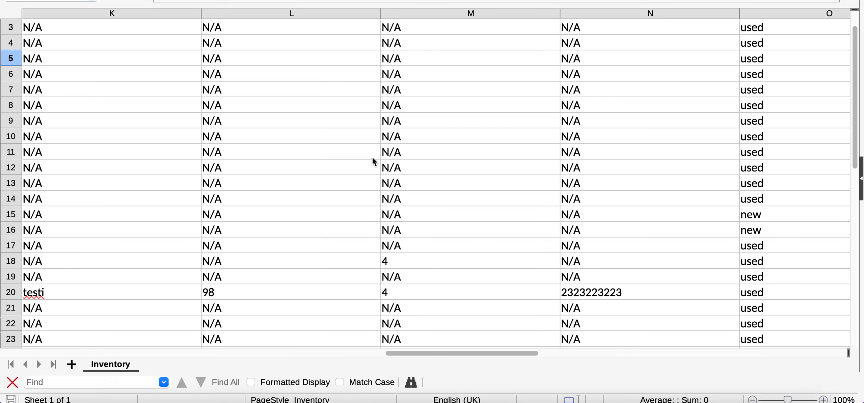
scroll(373, 157, up, 2)
scroll(372, 157, left, 9)
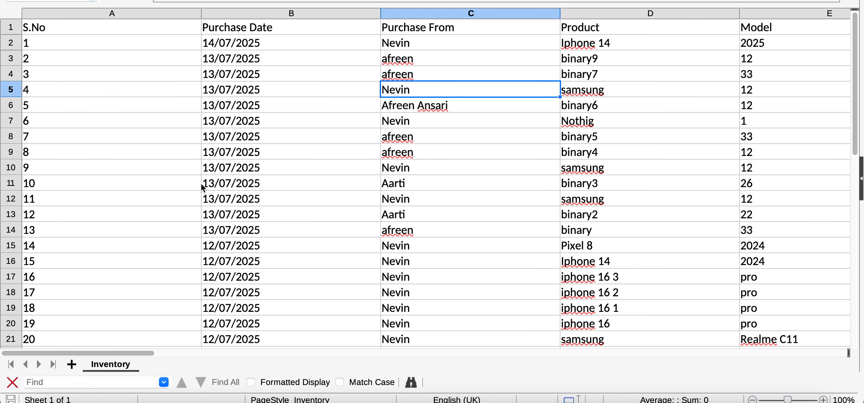
scroll(293, 220, down, 7)
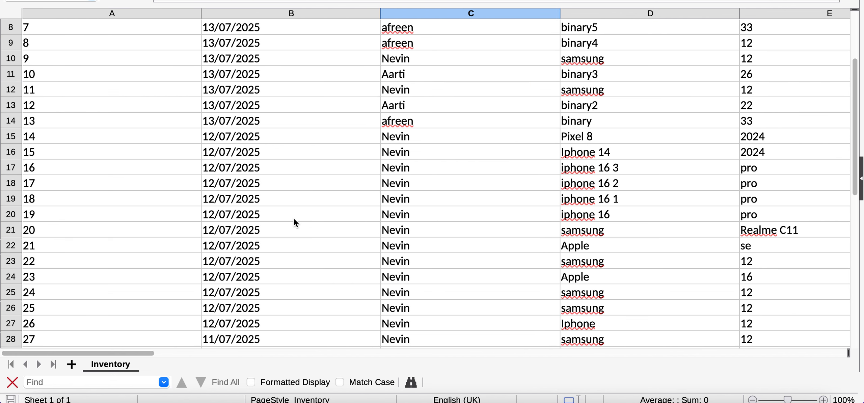
scroll(294, 223, up, 7)
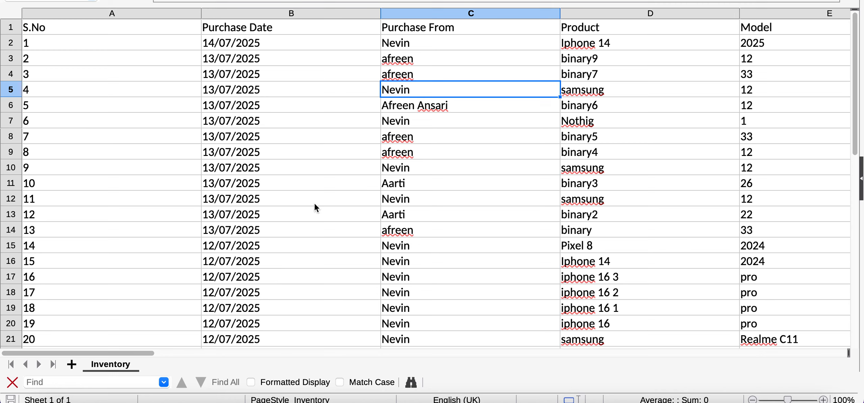
- Switch from the spreadsheet back to the Bahi Khata products list in the browser and dismiss the recent downloads list
key(ctrl+Up)
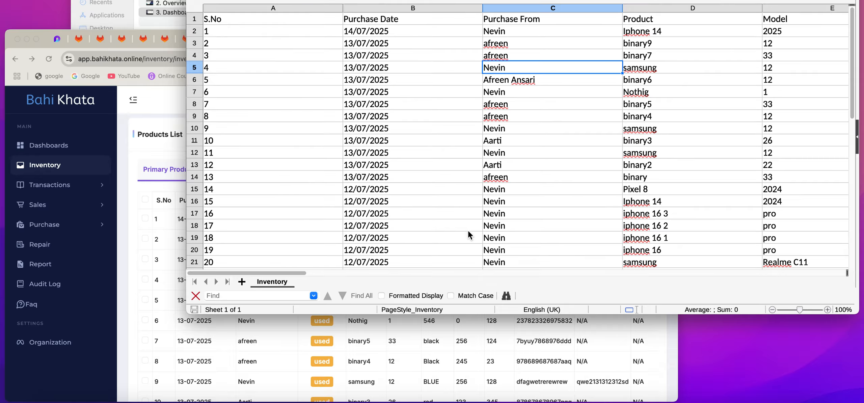
click(317, 263)
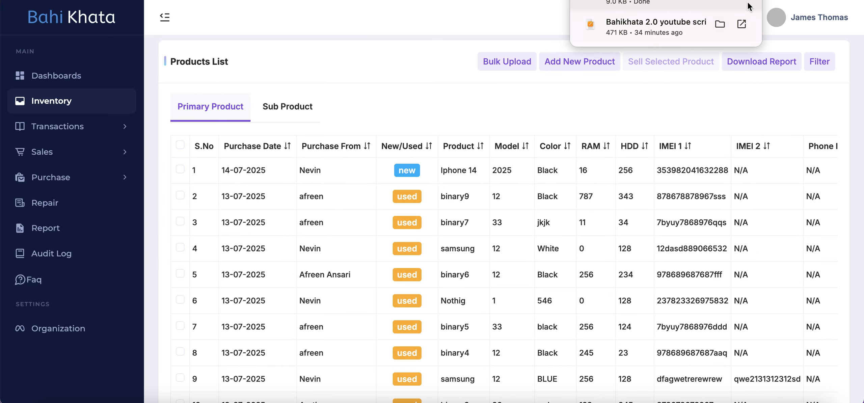
click(760, 1)
click(771, 1)
click(493, 19)
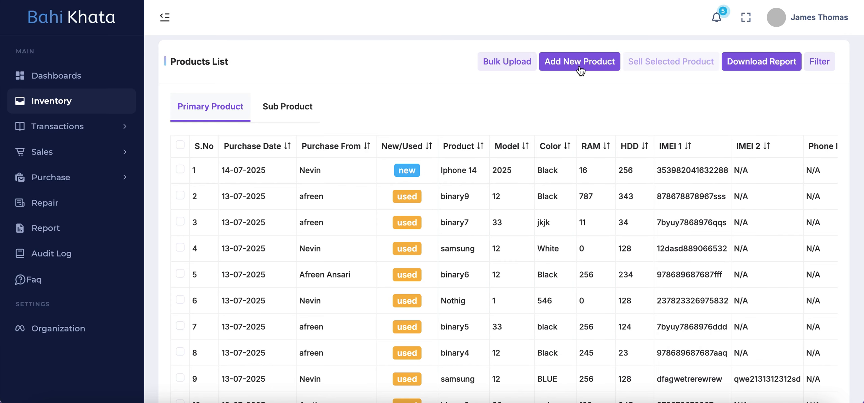
- Start adding a new product and set its shipped-from state to Karnataka
click(581, 71)
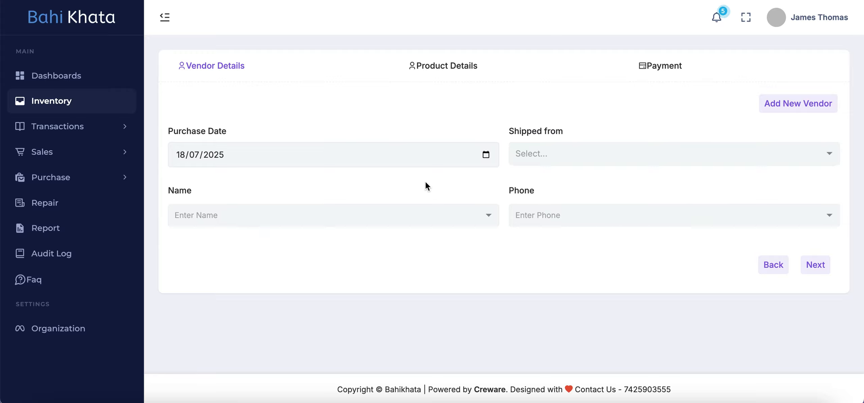
click(609, 156)
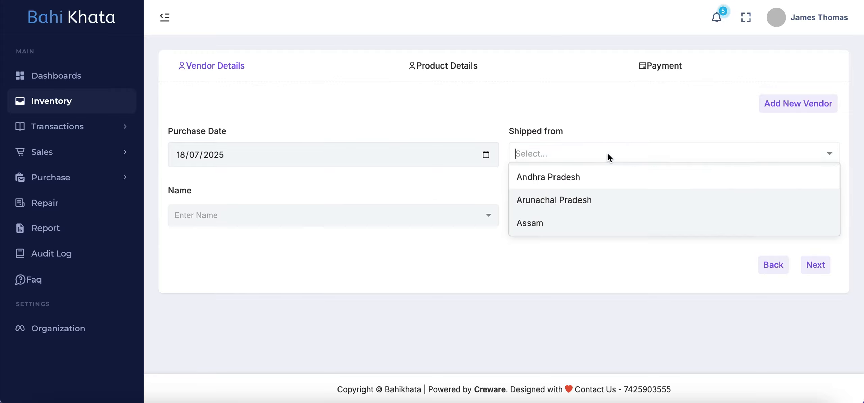
text(karna)
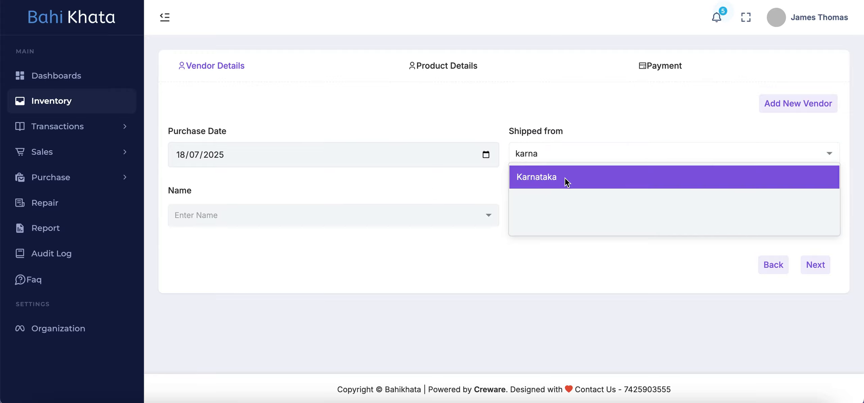
click(561, 179)
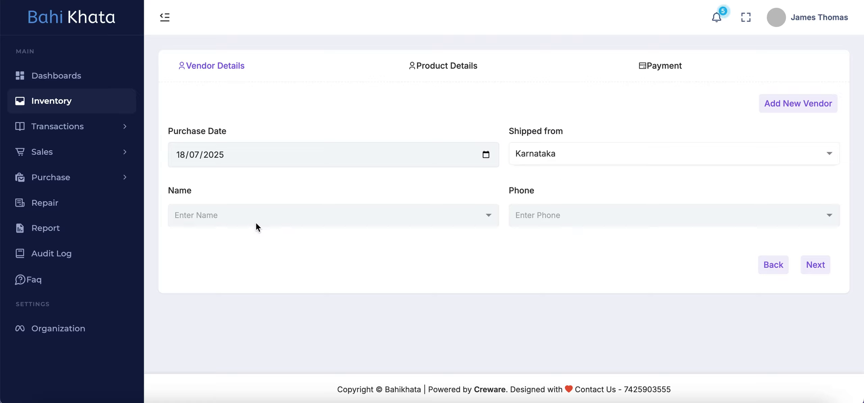
- Select the existing vendor by name, which also supplies the phone number, and continue to the product details
click(237, 219)
text(nevin)
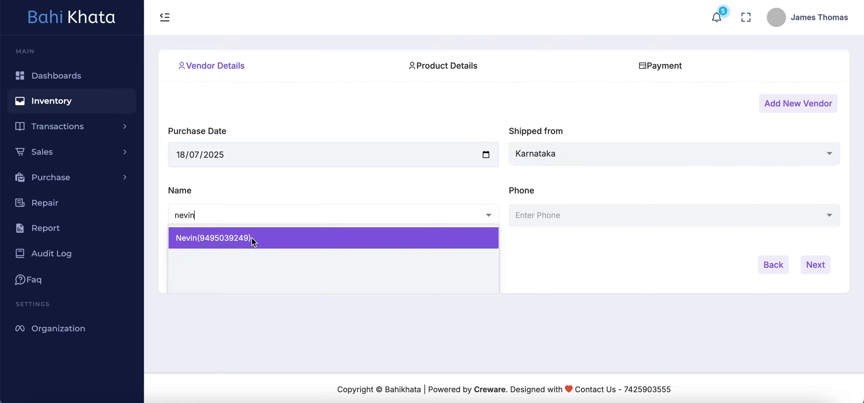
click(252, 238)
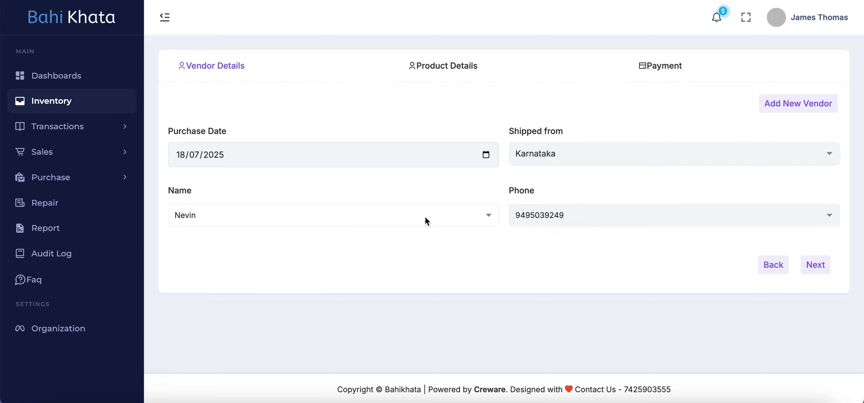
click(817, 265)
- Examine the product details form, including its required fields, product name suggestions and category options
scroll(435, 174, down, 2)
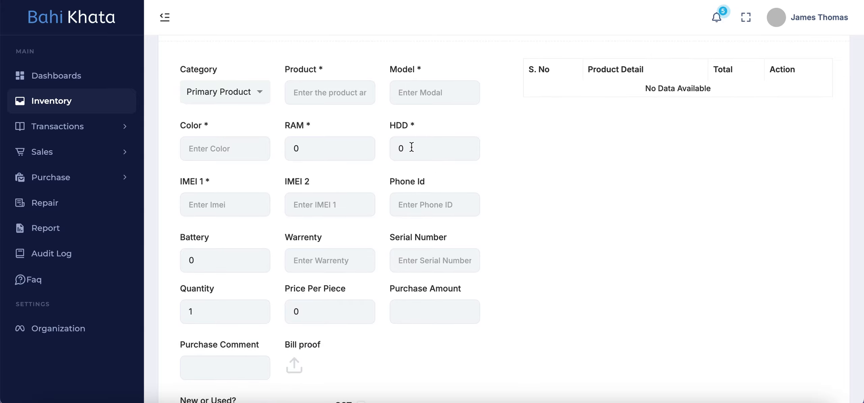
scroll(412, 147, up, 2)
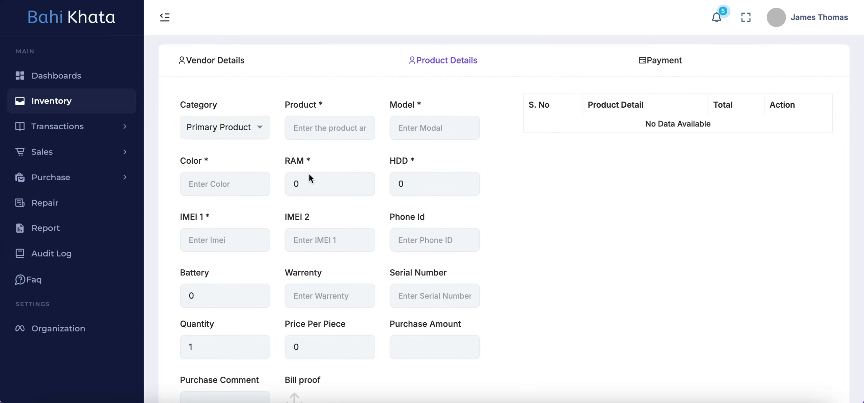
scroll(327, 229, down, 5)
scroll(328, 230, up, 4)
scroll(329, 231, up, 2)
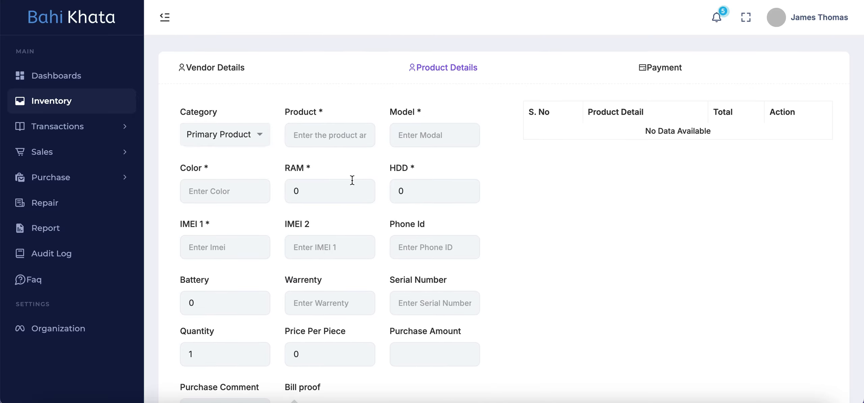
click(328, 134)
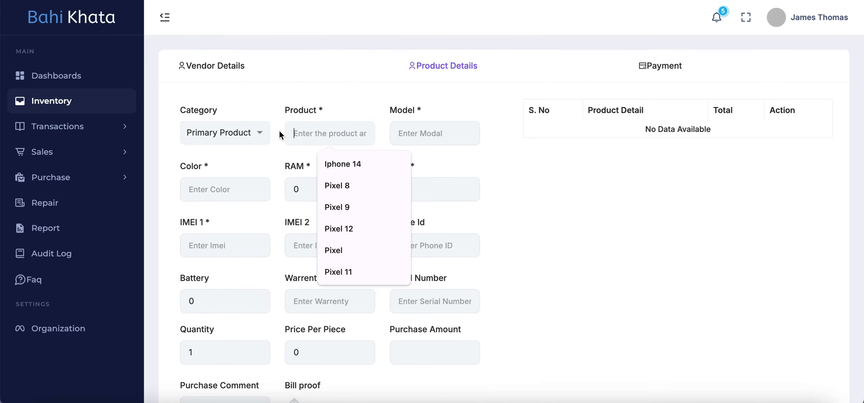
click(253, 131)
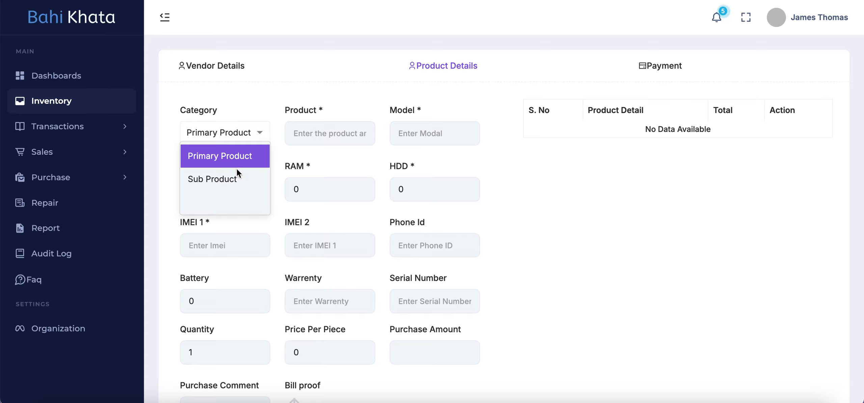
click(539, 161)
- Enter the product as Iphone 14, model 2025, in the color White
click(334, 140)
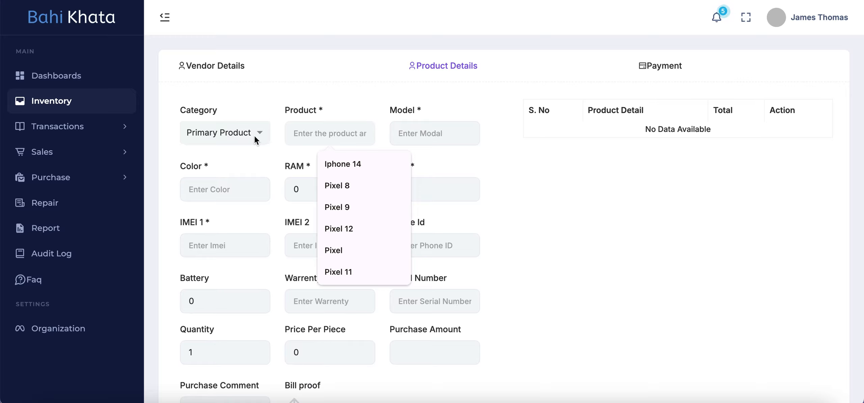
click(360, 165)
click(428, 138)
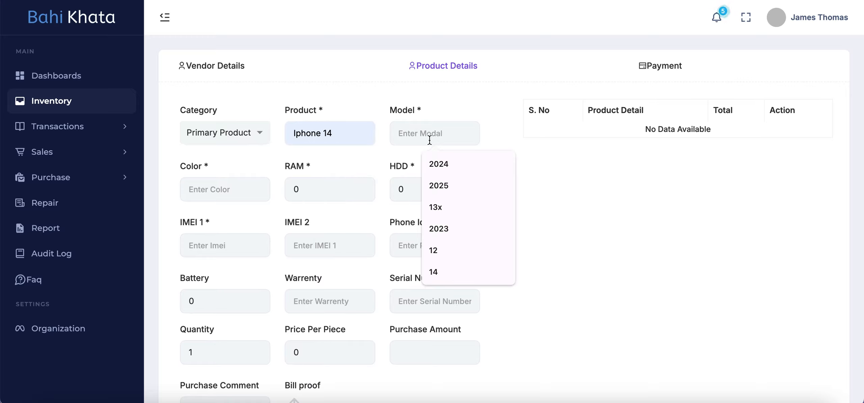
click(452, 187)
click(247, 191)
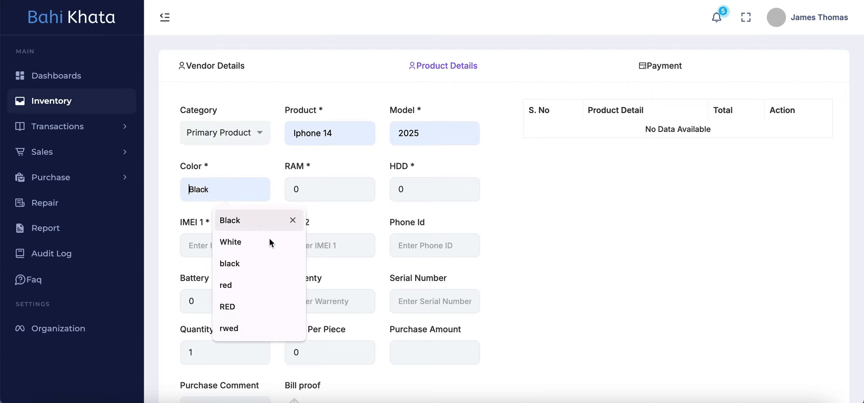
click(269, 238)
- Set the product's RAM to 16 and its HDD to 256
key(BackSpace)
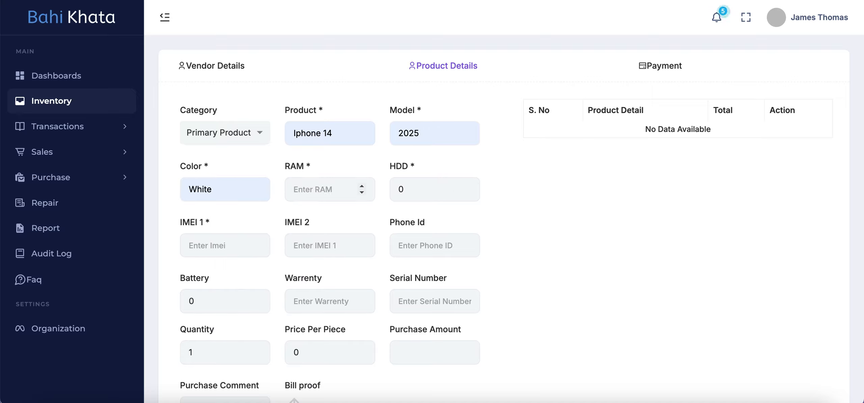
text(16)
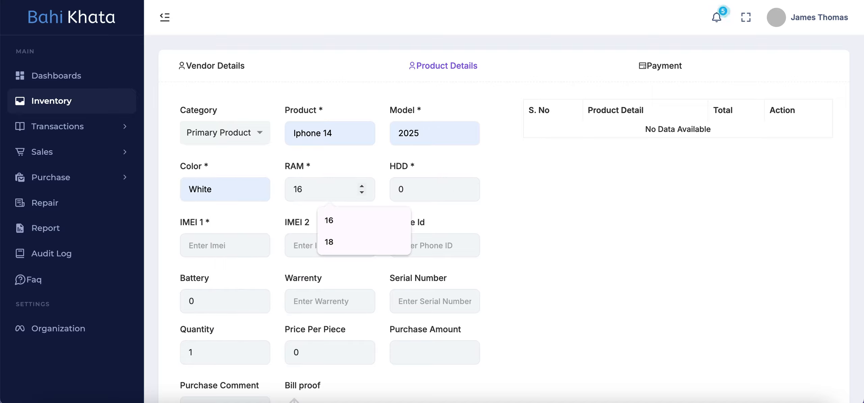
key(Tab)
text(256)
key(Tab)
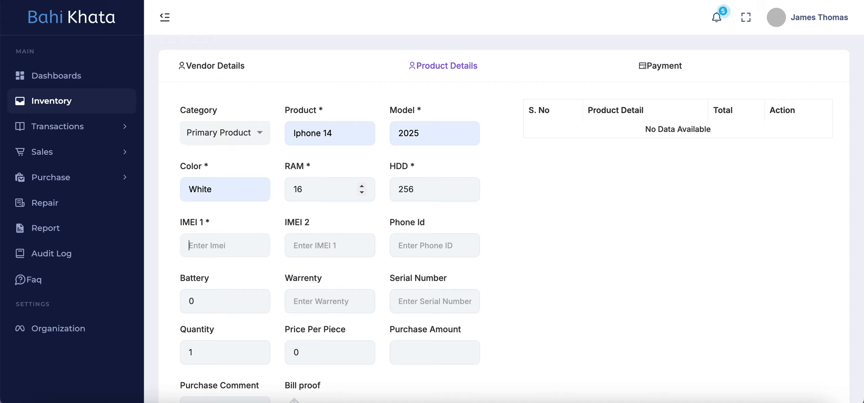
- Fill in IMEI 1 from a suggested number and change its last two digits to 87
click(223, 246)
click(244, 289)
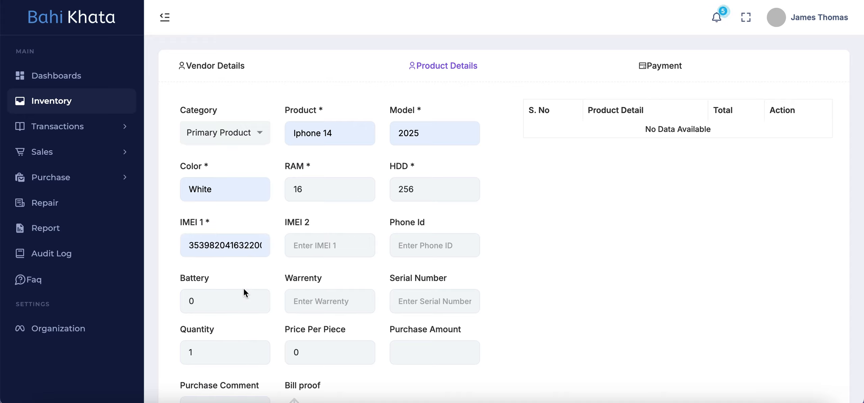
key(BackSpace)
key(BackSpace)
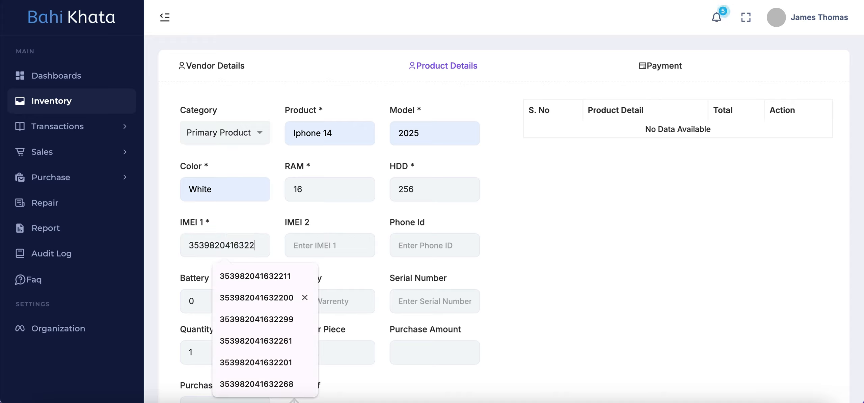
text(87)
- Set the product's battery percentage to 85
scroll(412, 325, down, 3)
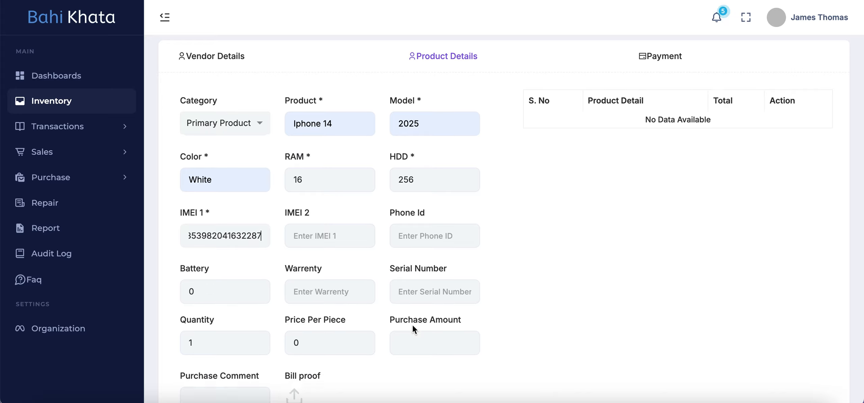
click(214, 225)
key(BackSpace)
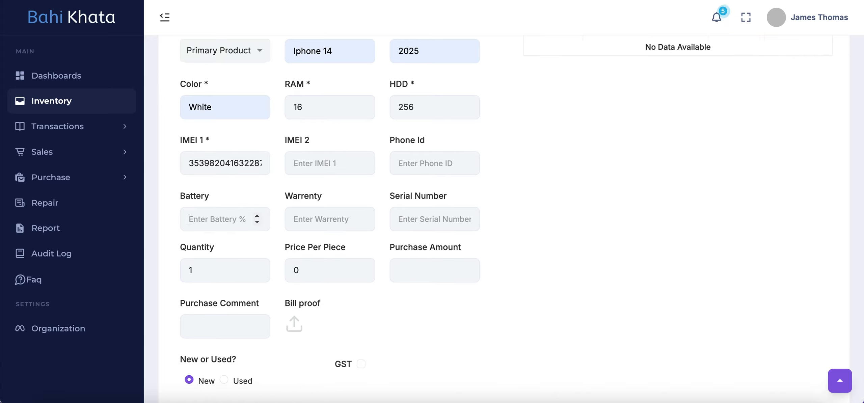
text(85)
- Set the purchase quantity to 10 and the price per piece to 25000
scroll(509, 224, down, 2)
click(219, 229)
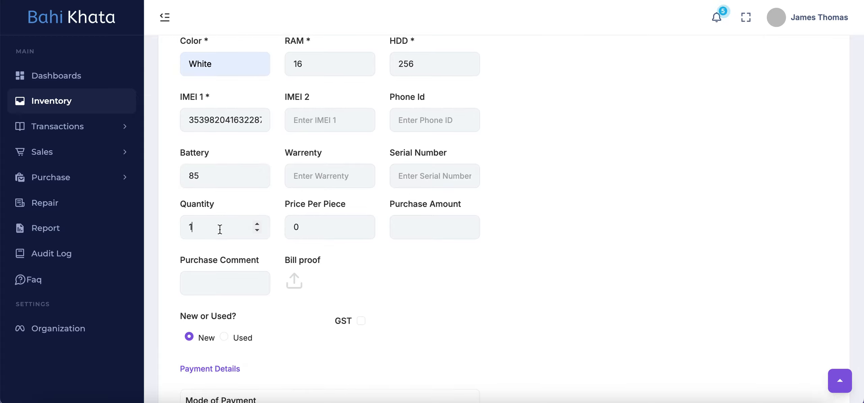
key(BackSpace)
text(10)
click(315, 226)
key(BackSpace)
text(25000)
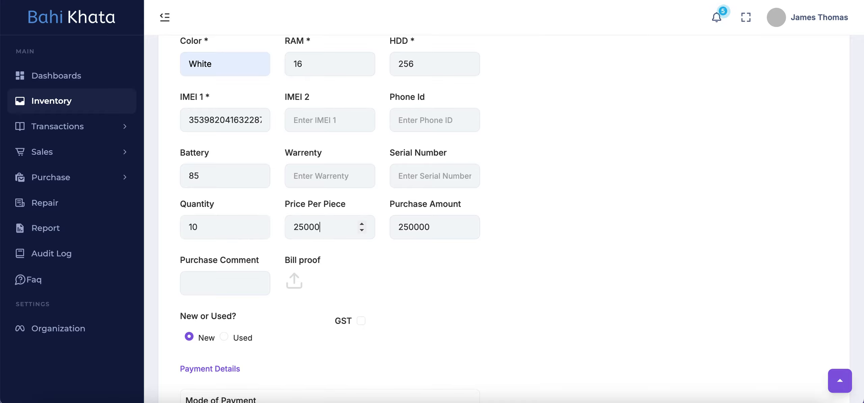
- Mark the product's condition as New and enable GST for the purchase
scroll(500, 202, down, 3)
scroll(363, 202, up, 2)
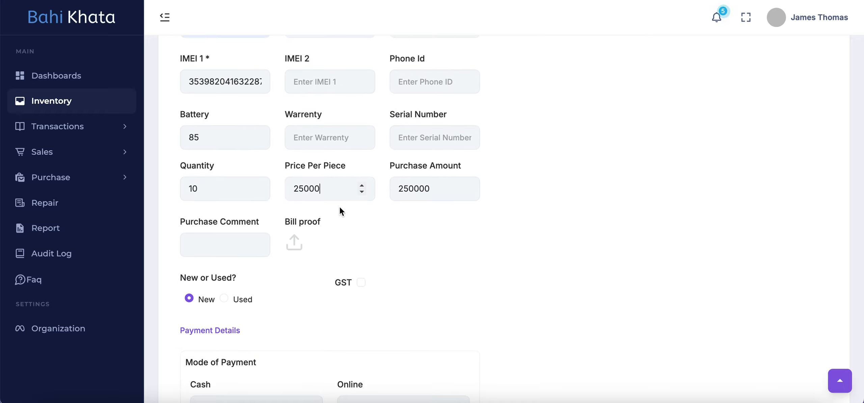
scroll(369, 206, down, 3)
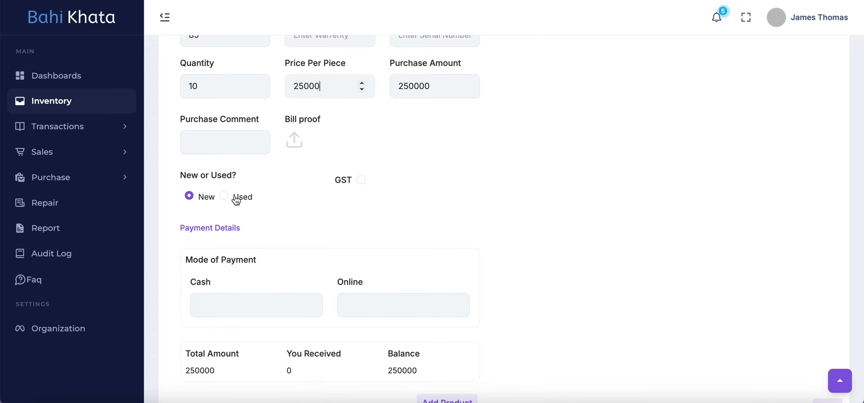
click(223, 195)
click(204, 199)
scroll(371, 193, down, 1)
click(361, 159)
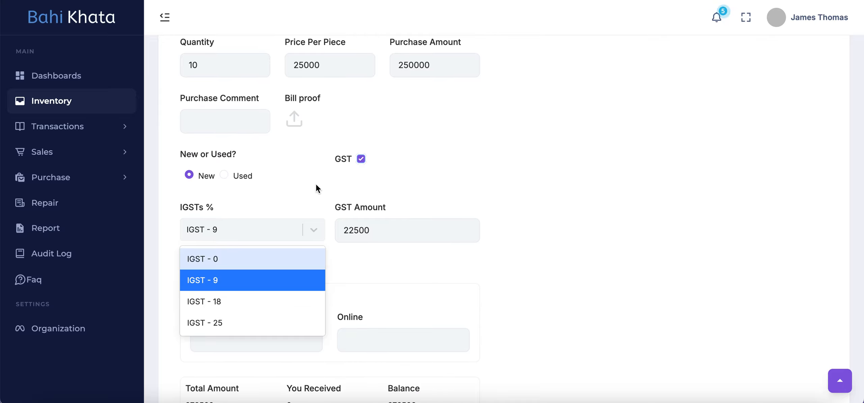
- Set the purchase's GST rate to IGST - 18
click(316, 230)
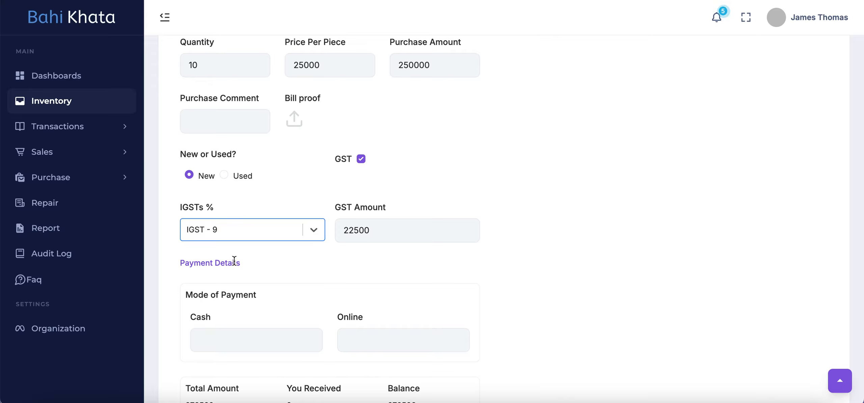
scroll(315, 234, down, 2)
click(311, 185)
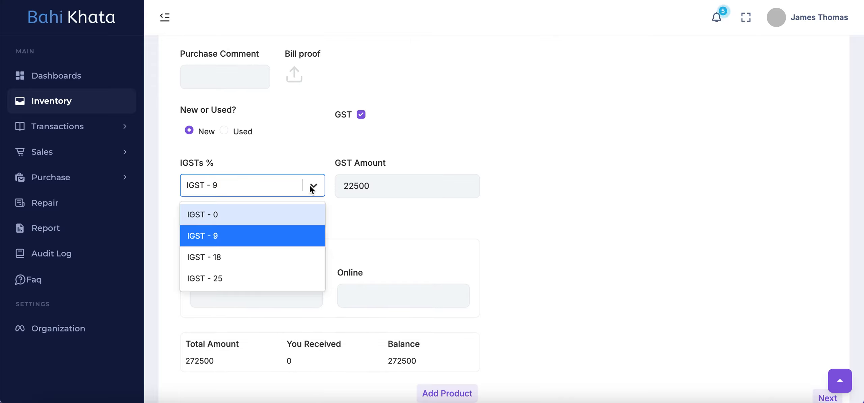
click(225, 256)
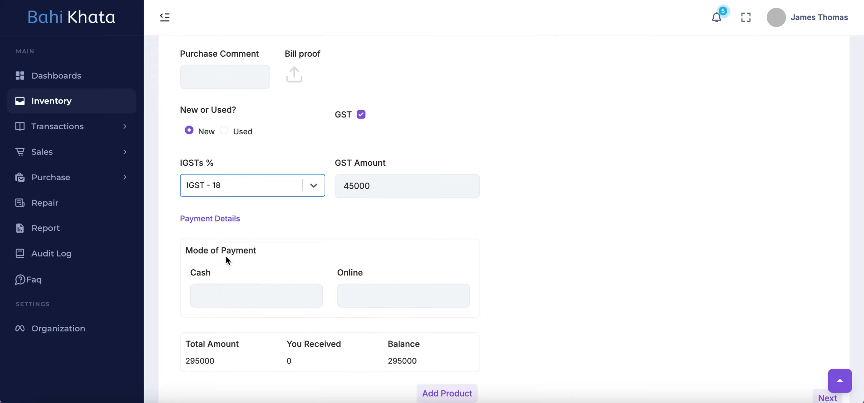
- Enter a cash payment of 200000 in the product's payment details
scroll(376, 244, down, 2)
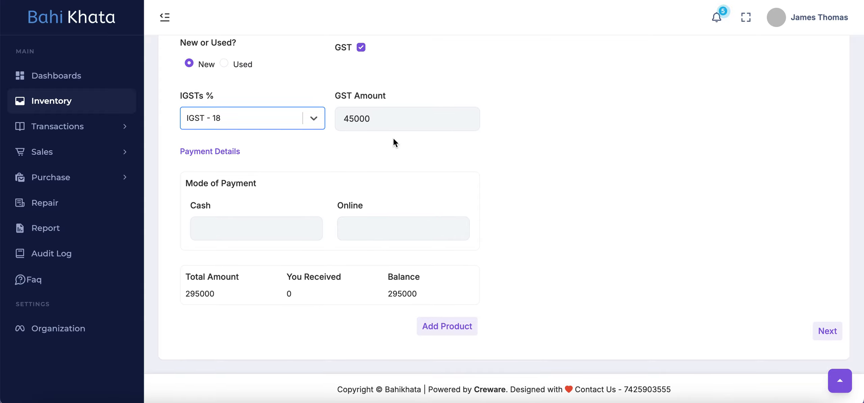
scroll(394, 124, up, 1)
scroll(393, 123, up, 2)
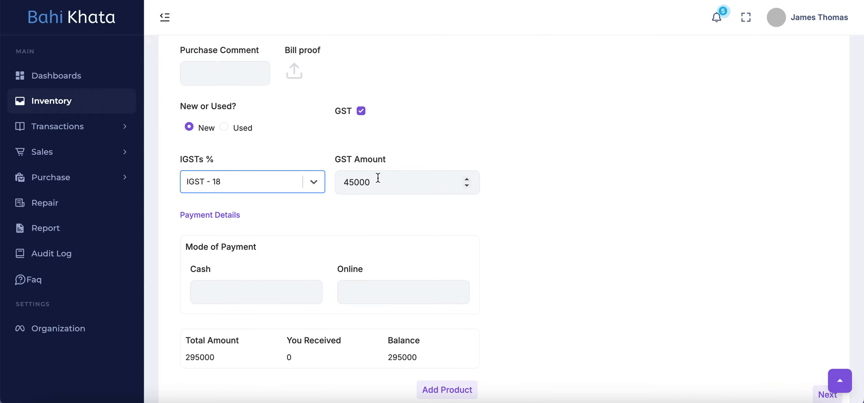
scroll(414, 230, down, 2)
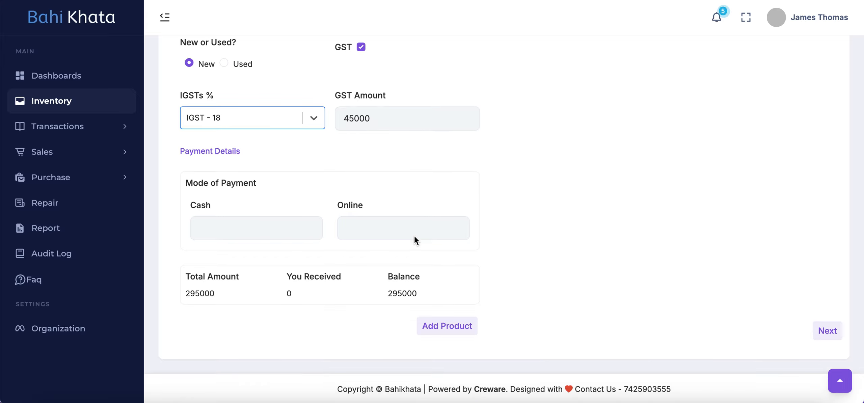
scroll(391, 207, up, 3)
scroll(391, 207, down, 3)
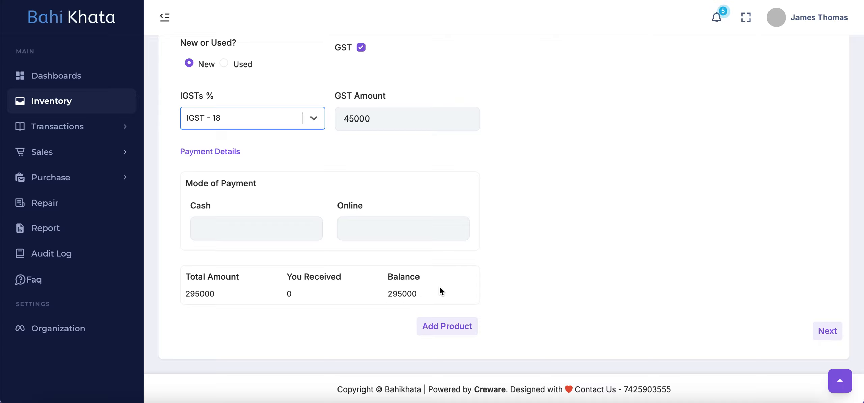
click(233, 226)
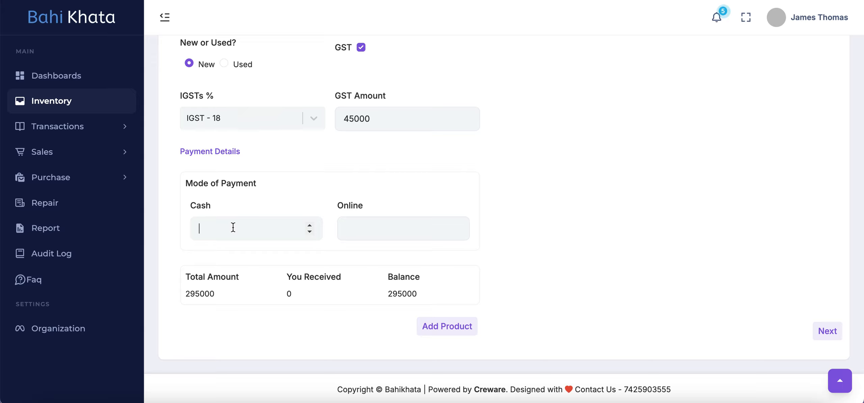
text(200000)
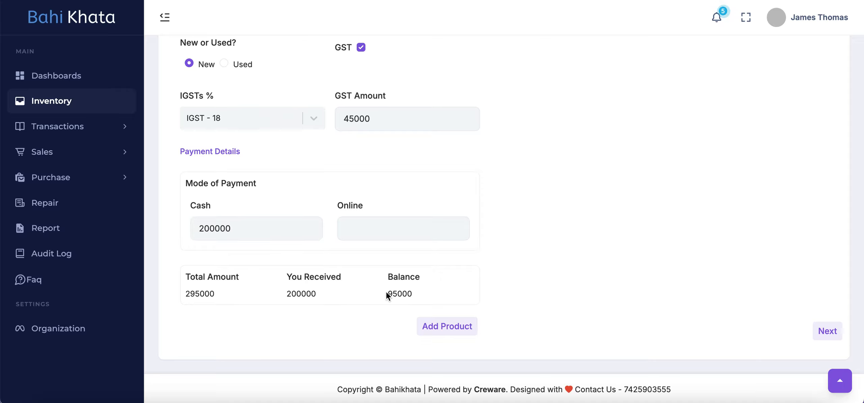
- Check the balance in the payment details and add the Iphone 14 to the purchase's product list
drag(386, 292, 415, 294)
click(432, 291)
scroll(432, 291, up, 10)
scroll(432, 291, down, 10)
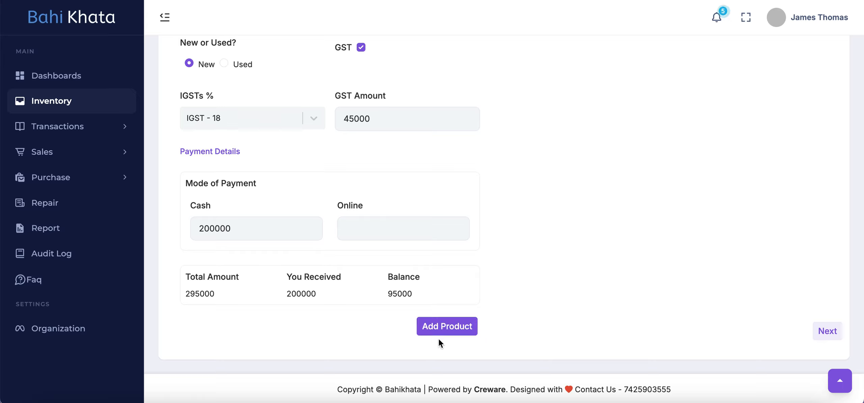
click(447, 327)
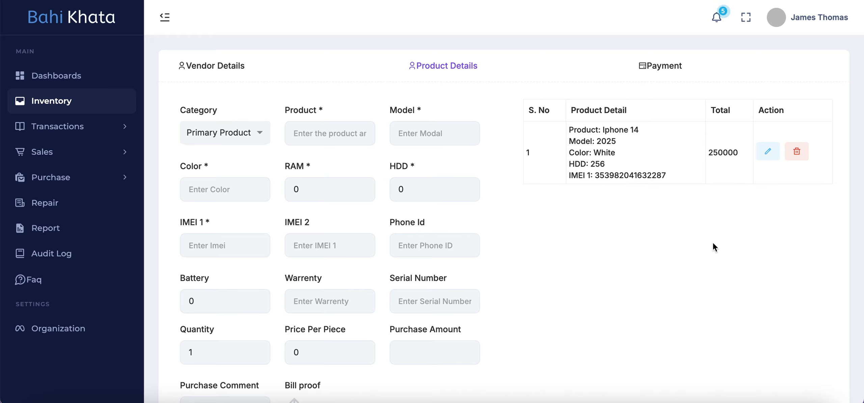
- Proceed to the payment summary and submit the Iphone 14 purchase to generate its receipt
scroll(713, 243, down, 10)
click(826, 331)
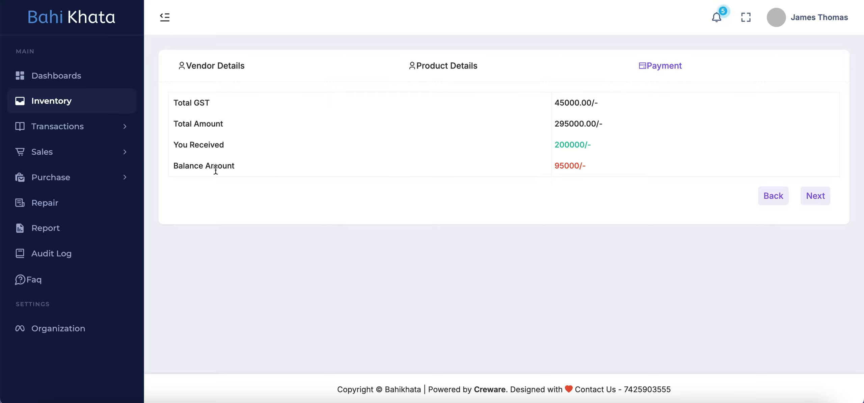
click(820, 203)
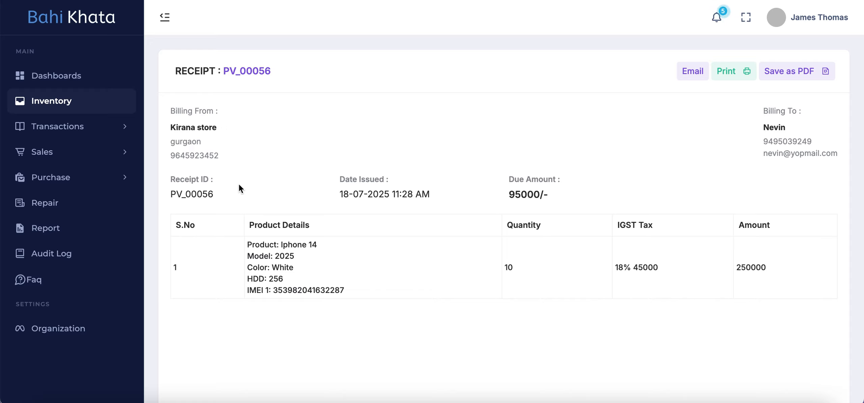
- Examine the purchase receipt's due amount, product line, IGST tax, totals, note and export options
scroll(239, 186, down, 2)
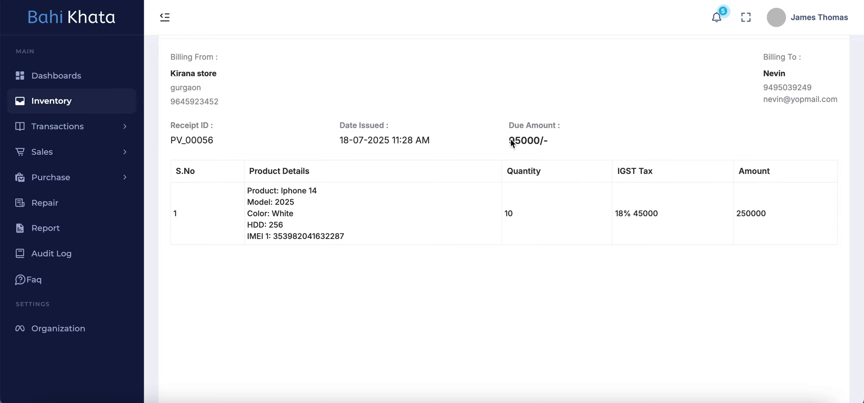
drag(509, 126, 551, 139)
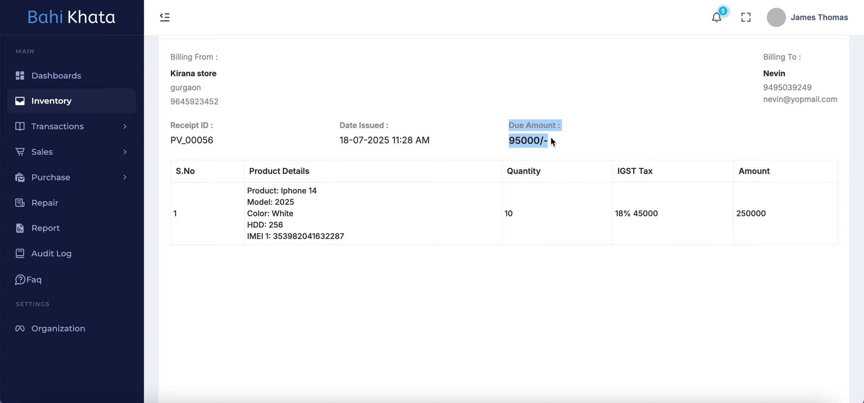
click(573, 141)
scroll(670, 278, down, 1)
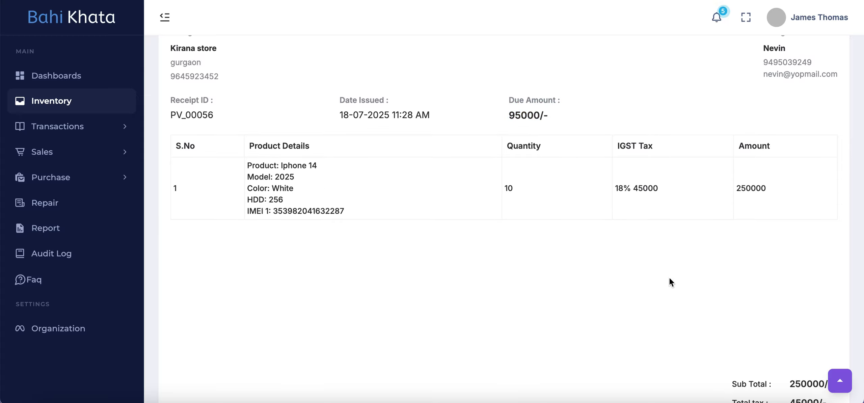
scroll(428, 185, down, 1)
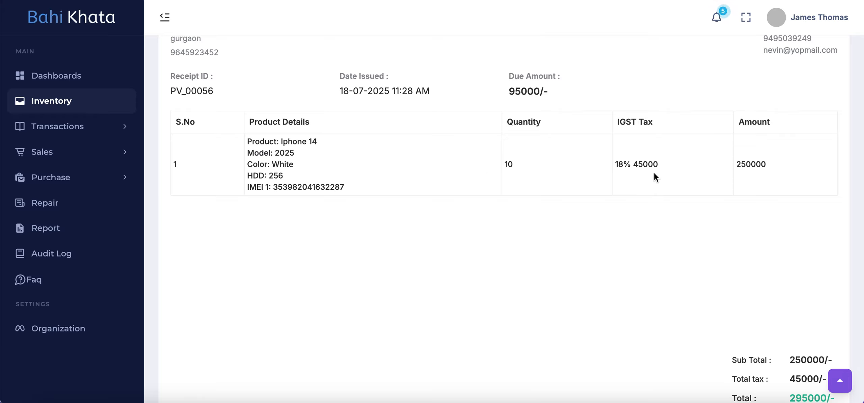
scroll(654, 173, down, 1)
scroll(671, 285, down, 3)
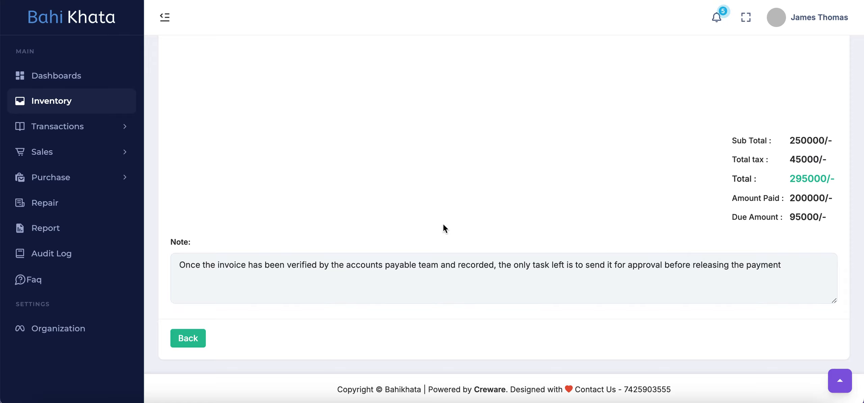
scroll(443, 224, up, 10)
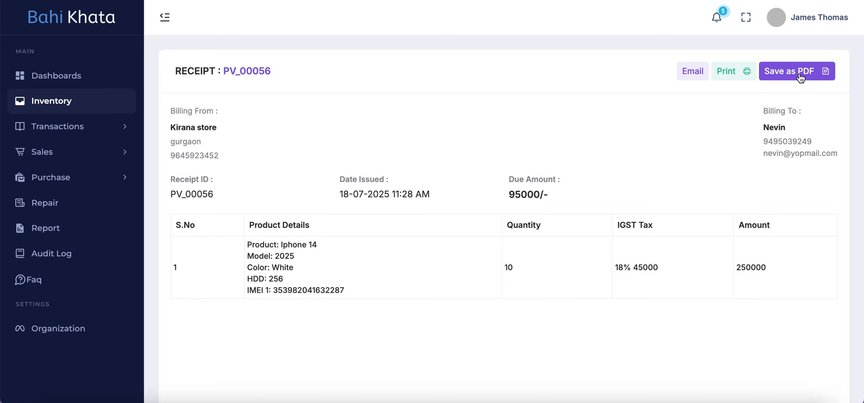
scroll(410, 251, down, 10)
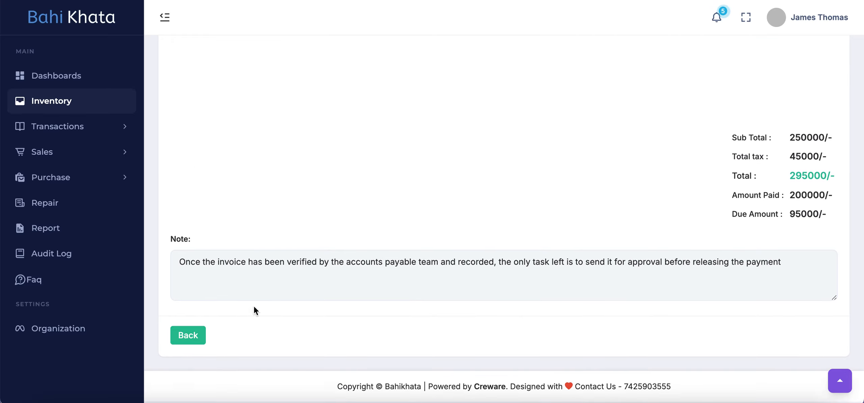
- Return from the receipt to the inventory's Products List and look over the primary products
click(186, 337)
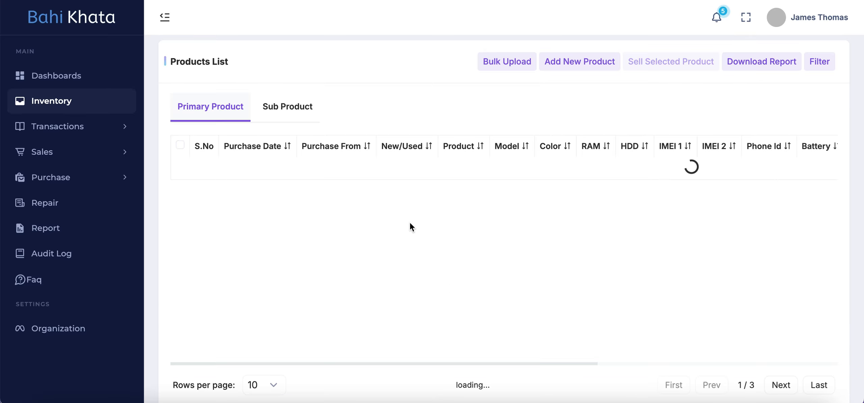
scroll(410, 223, down, 3)
scroll(410, 223, up, 3)
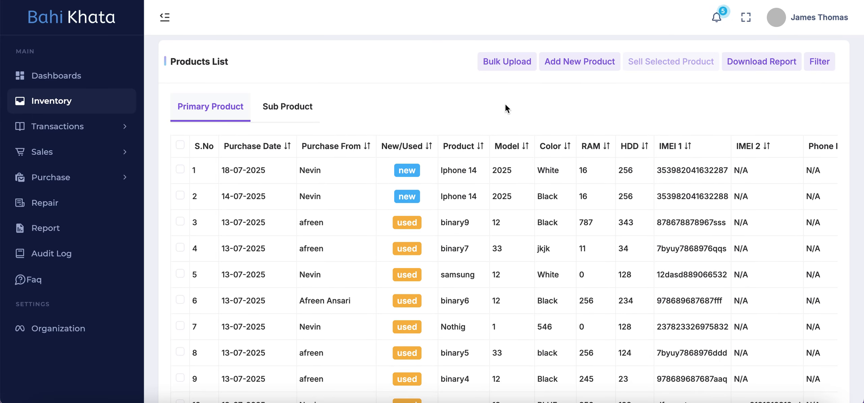
- Start adding another new product and set the purchase's Shipped from state to Karnataka
click(587, 63)
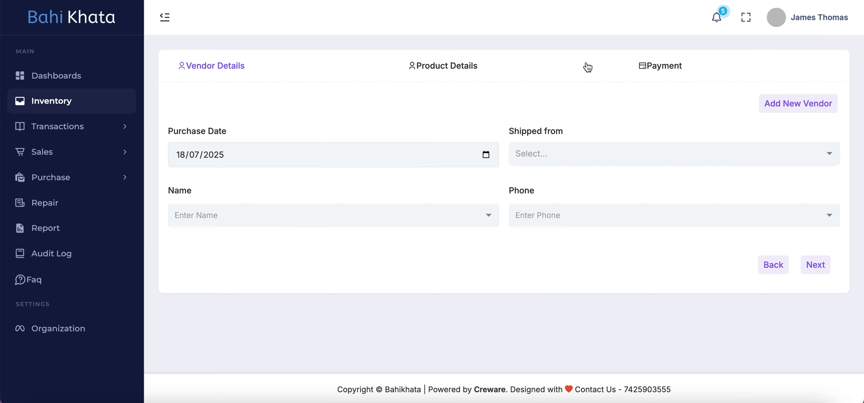
click(590, 148)
text(KARN)
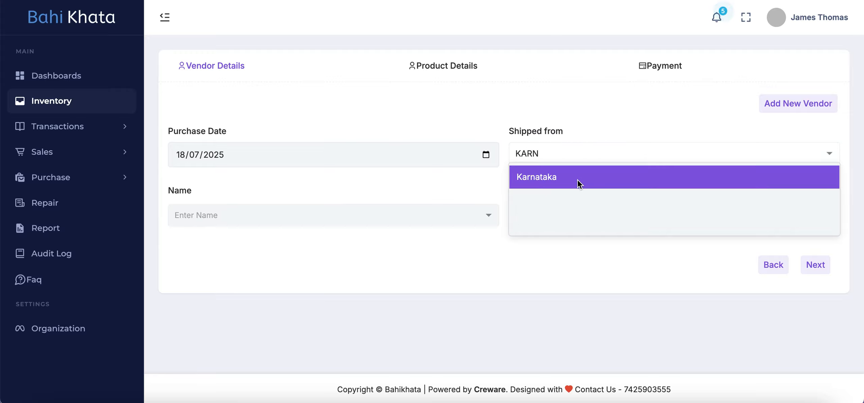
click(577, 180)
- Select the existing vendor by name and continue to the product details
click(245, 222)
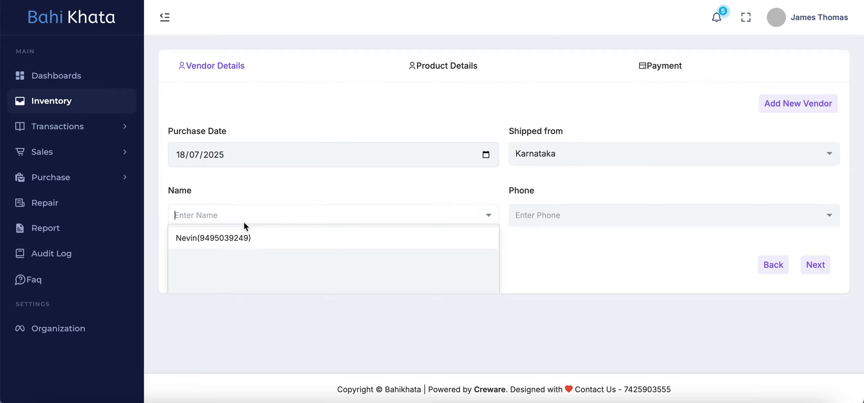
text(NEVIN)
click(219, 239)
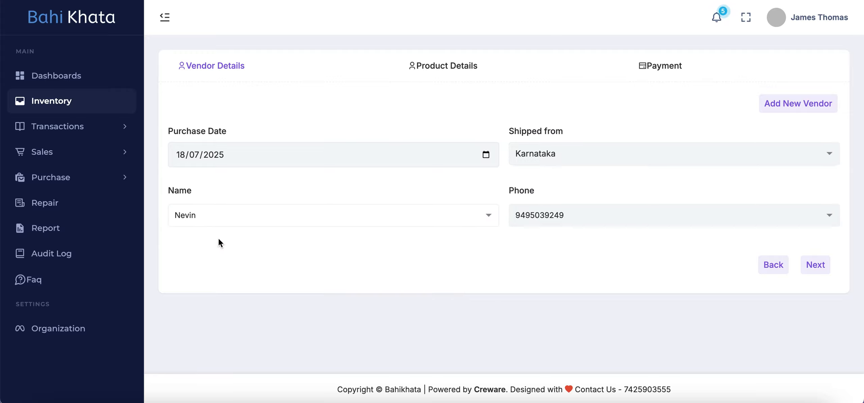
click(815, 265)
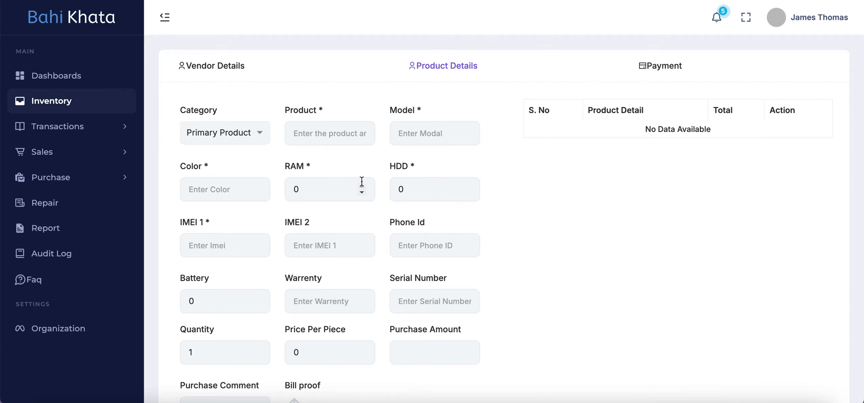
- Switch the product category to Sub Product and look over its form
click(234, 134)
click(213, 176)
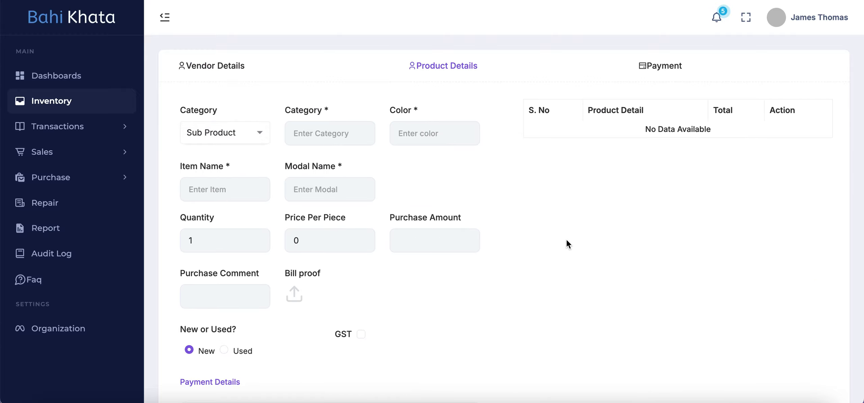
scroll(566, 240, down, 6)
scroll(567, 240, up, 6)
- Set the sub product's category to Charger and its color to Black
click(332, 138)
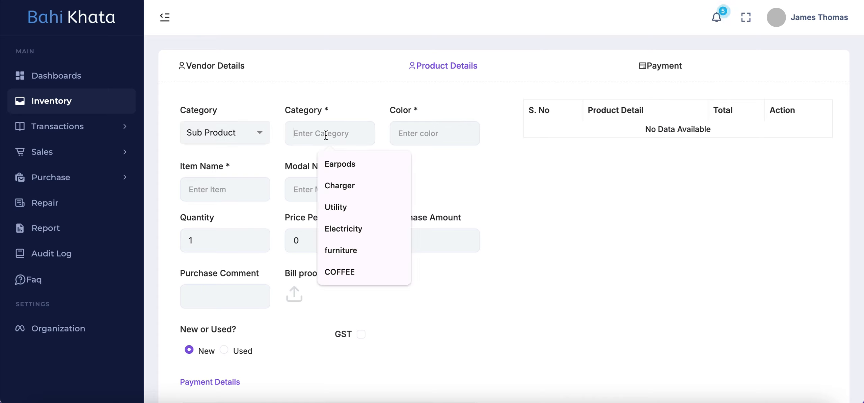
click(343, 184)
click(414, 130)
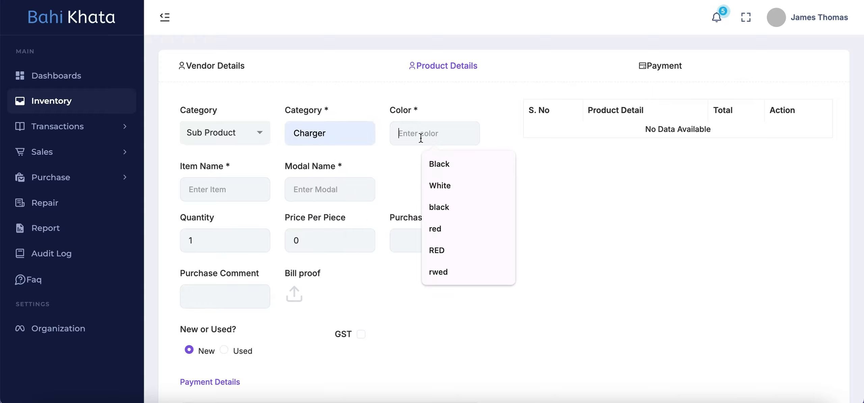
click(442, 163)
- Enter ViVO charger as the sub product's item name and 13x as its modal name
click(205, 180)
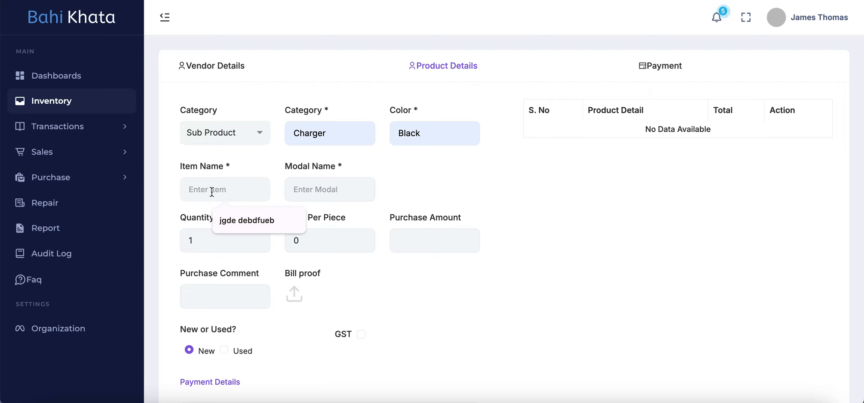
text(ViVO)
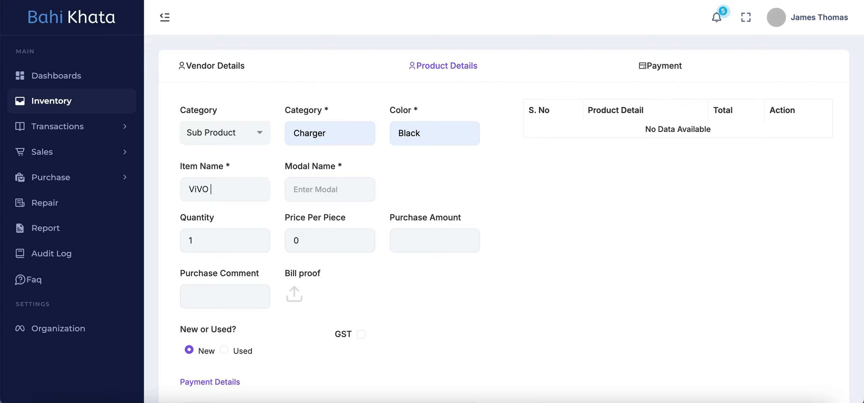
text( charger)
click(305, 192)
text(13x)
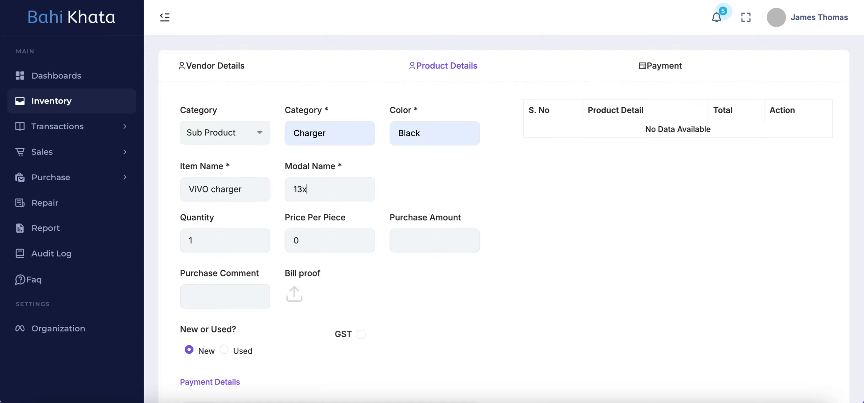
- Set the charger's quantity to 10 and its price per piece to 1000
scroll(363, 205, down, 2)
click(226, 197)
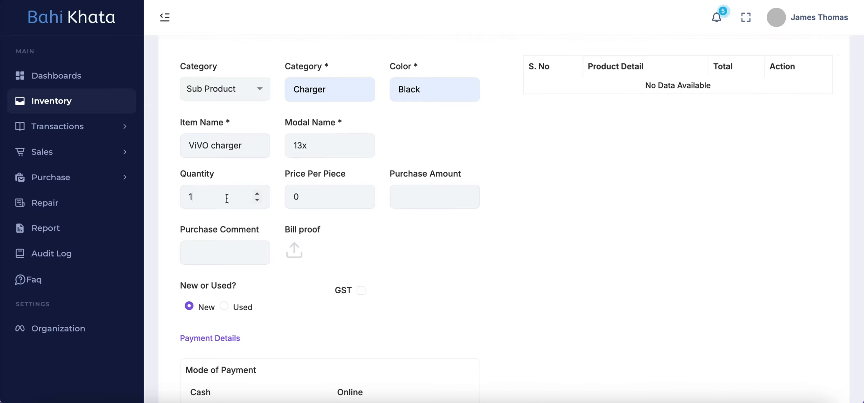
text(0)
click(307, 198)
key(BackSpace)
text(1000)
- Look over the charger's purchase comment, bill proof, condition, GST and payment fields
scroll(295, 291, down, 3)
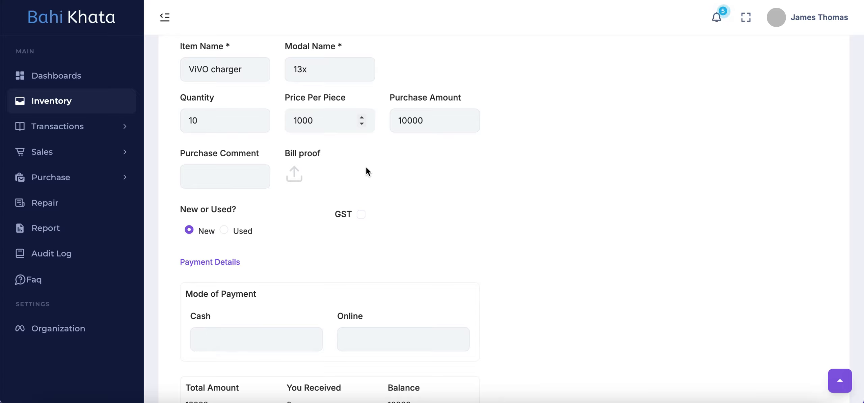
scroll(371, 218, down, 2)
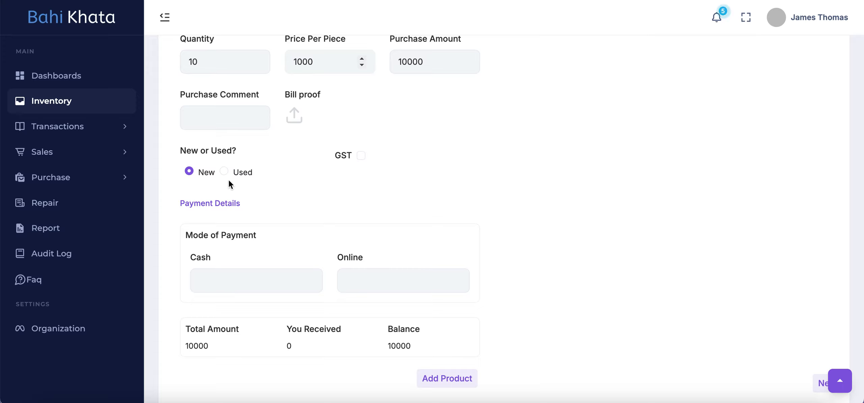
scroll(324, 224, down, 2)
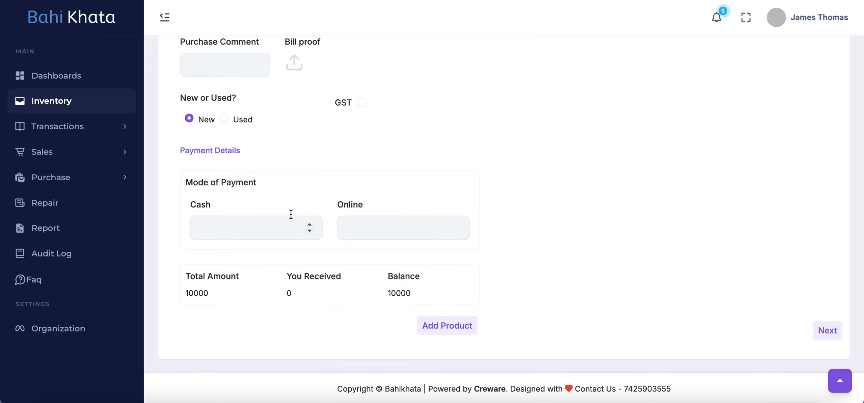
scroll(337, 203, up, 2)
scroll(365, 187, up, 1)
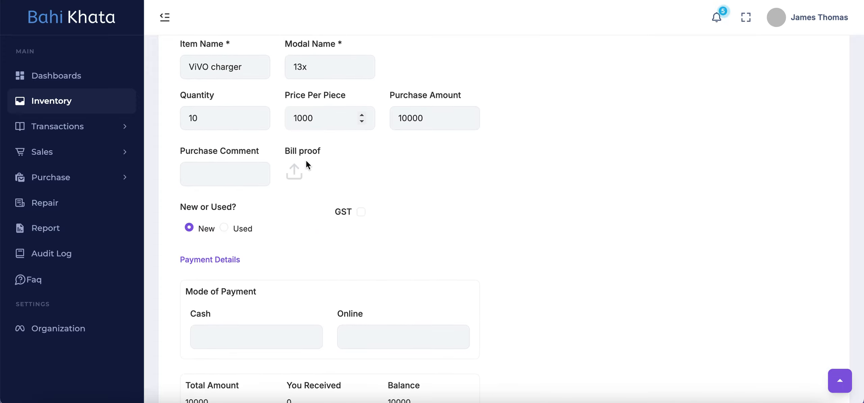
scroll(307, 162, down, 2)
scroll(366, 276, down, 2)
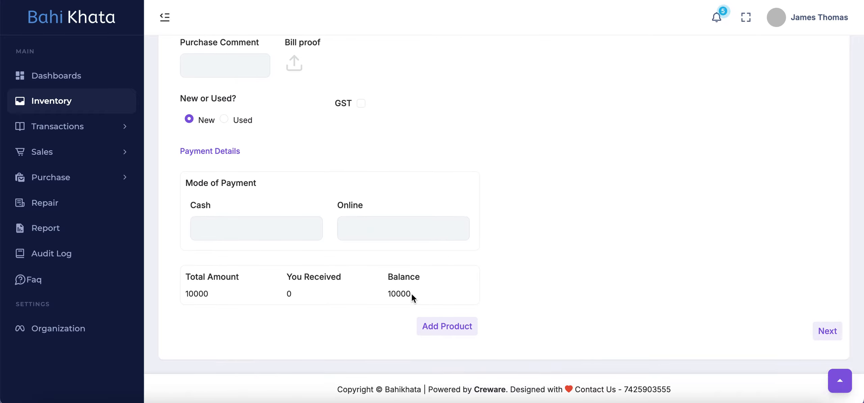
scroll(412, 295, up, 3)
scroll(412, 294, up, 1)
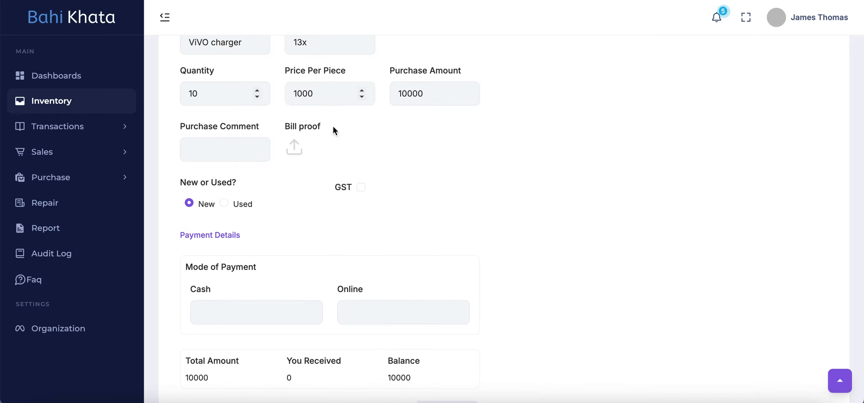
scroll(441, 185, down, 2)
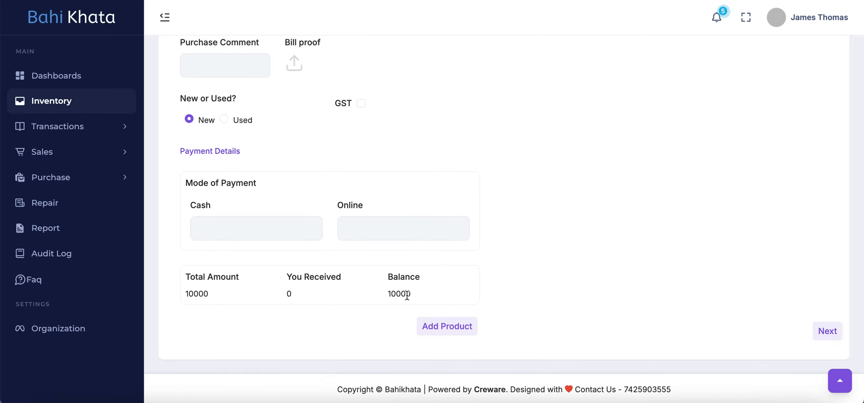
- Enter a cash payment of 10000 and add the ViVO charger to the purchase's product list
click(239, 226)
text(10000)
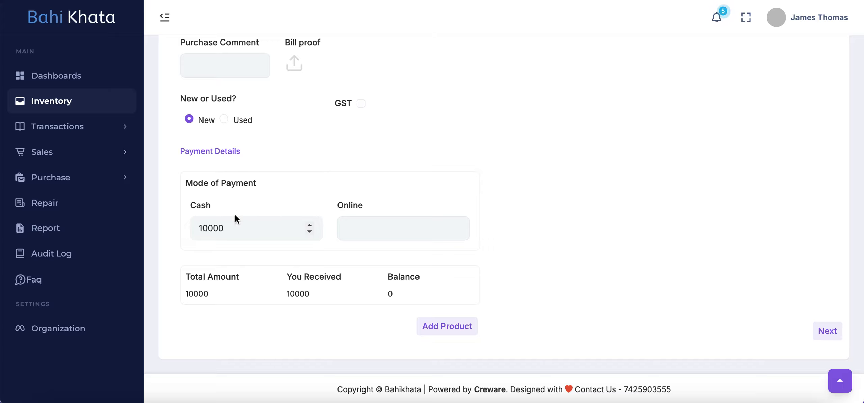
click(464, 338)
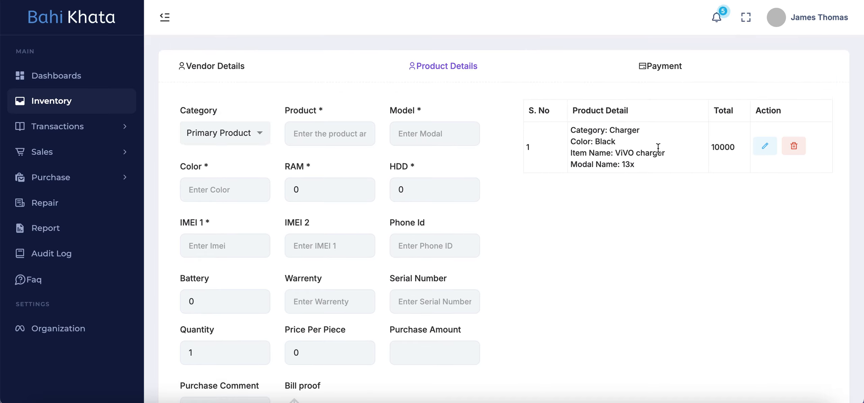
- Proceed from the product details through the payment summary to complete the charger purchase and open its receipt
scroll(633, 239, down, 10)
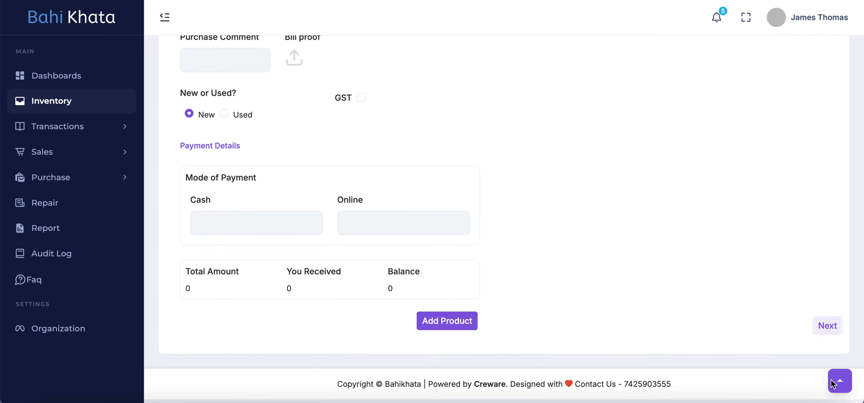
click(827, 325)
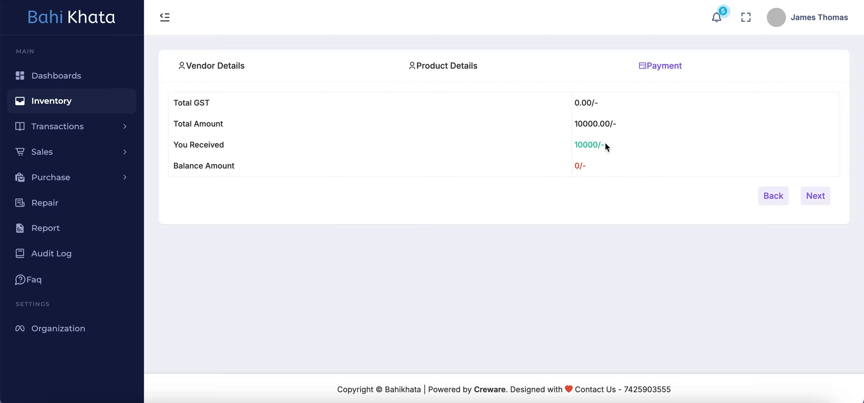
click(818, 196)
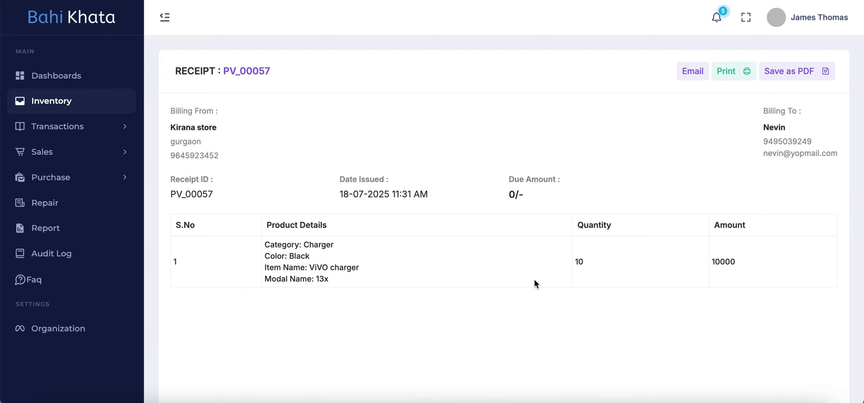
- Review the charger purchase receipt down to its totals and note, and return to the inventory's products list
scroll(391, 281, down, 2)
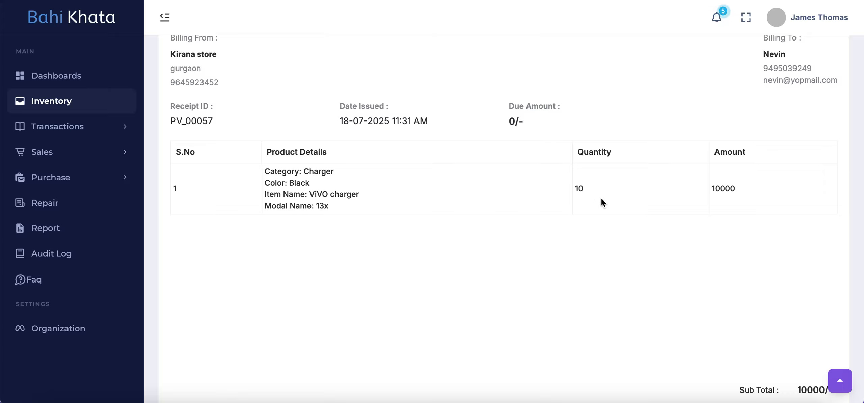
scroll(686, 239, down, 1)
scroll(762, 104, down, 5)
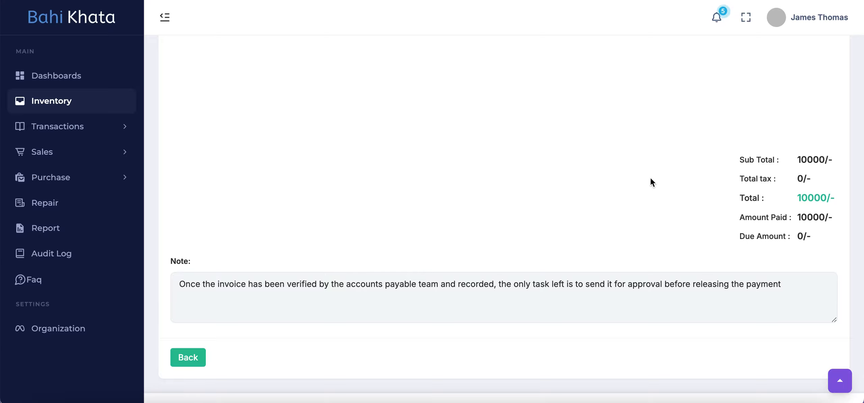
scroll(610, 177, up, 10)
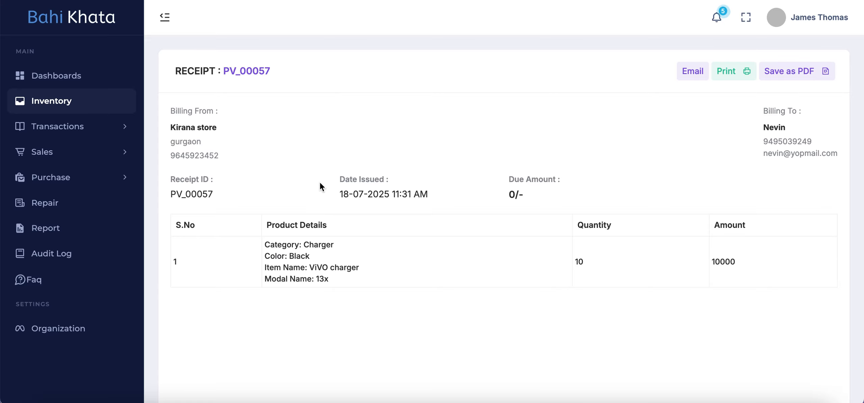
click(60, 108)
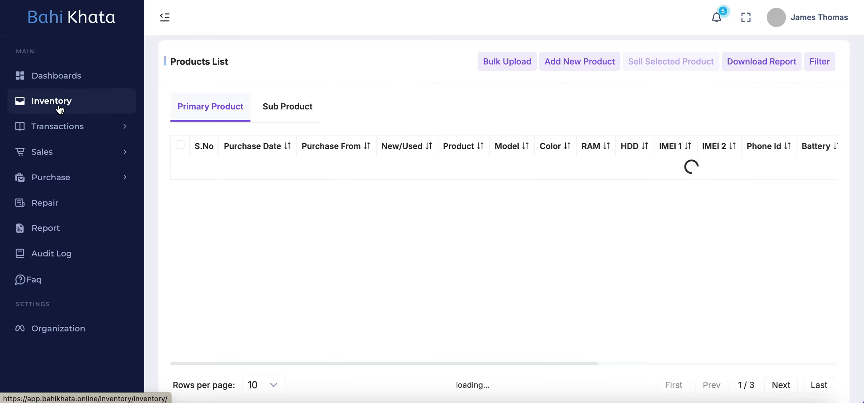